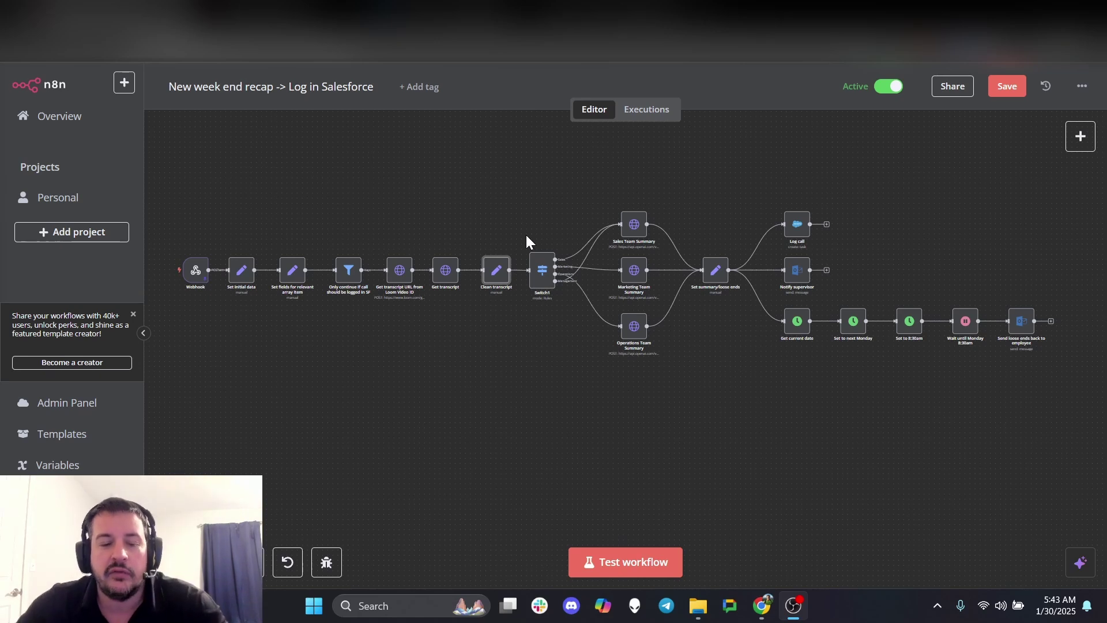
Examine the Salesforce logging workflow's node chain from the Webhook trigger through transcript retrieval to the Switch1 node.
scroll(213, 228, up, 1)
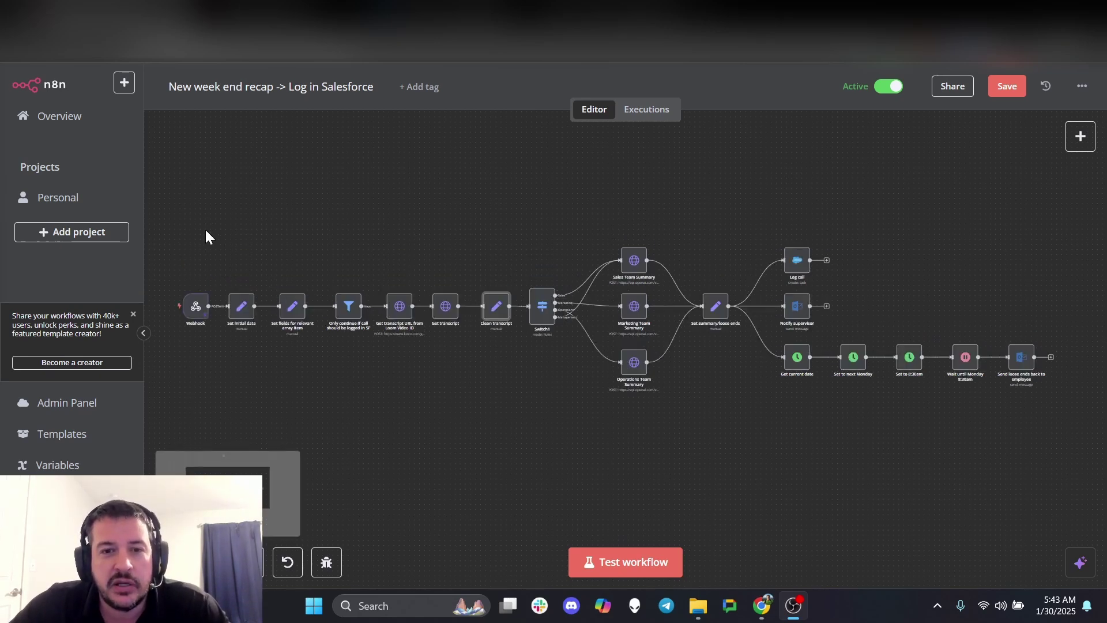
drag(249, 246, 271, 243)
scroll(300, 252, up, 5)
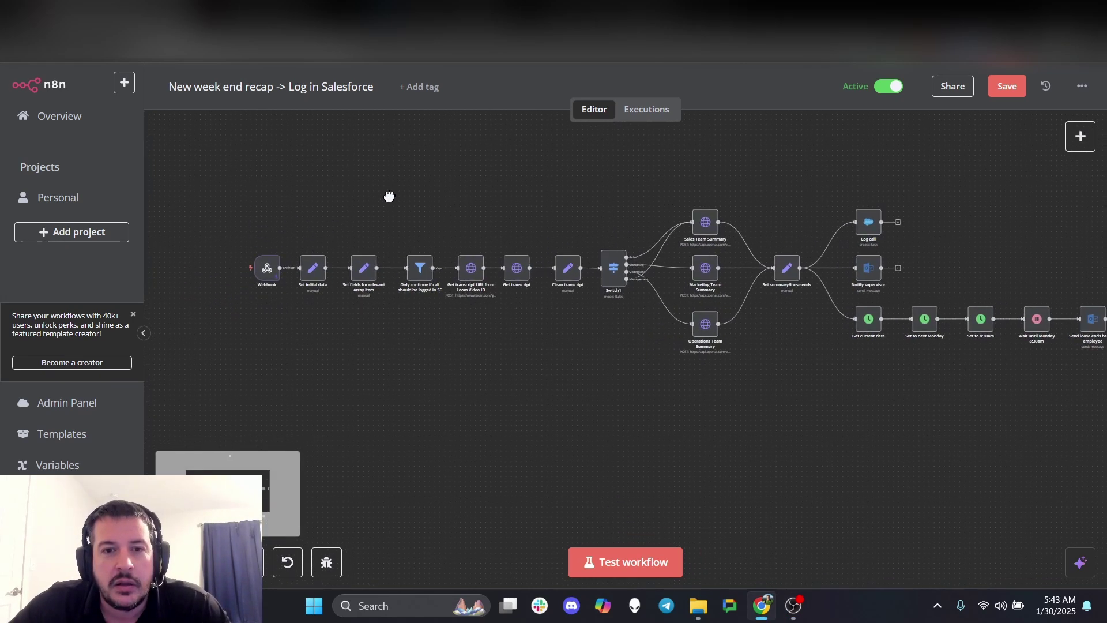
scroll(472, 376, down, 3)
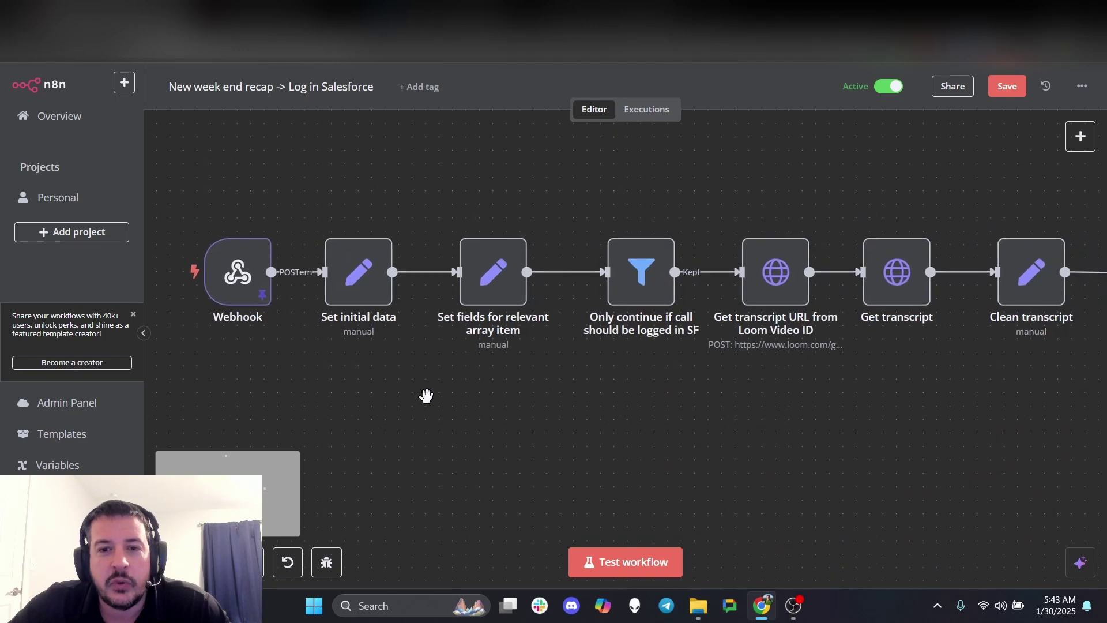
mouse_move(501, 396)
mouse_down()
mouse_move(489, 393)
mouse_move(520, 387)
mouse_up()
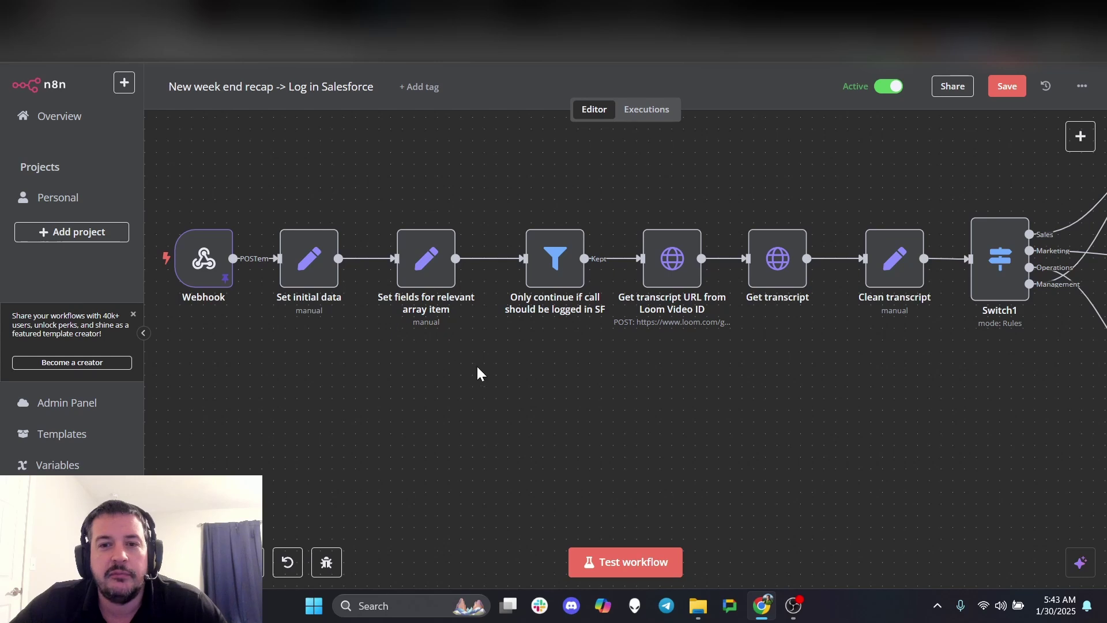
drag(503, 369, 494, 365)
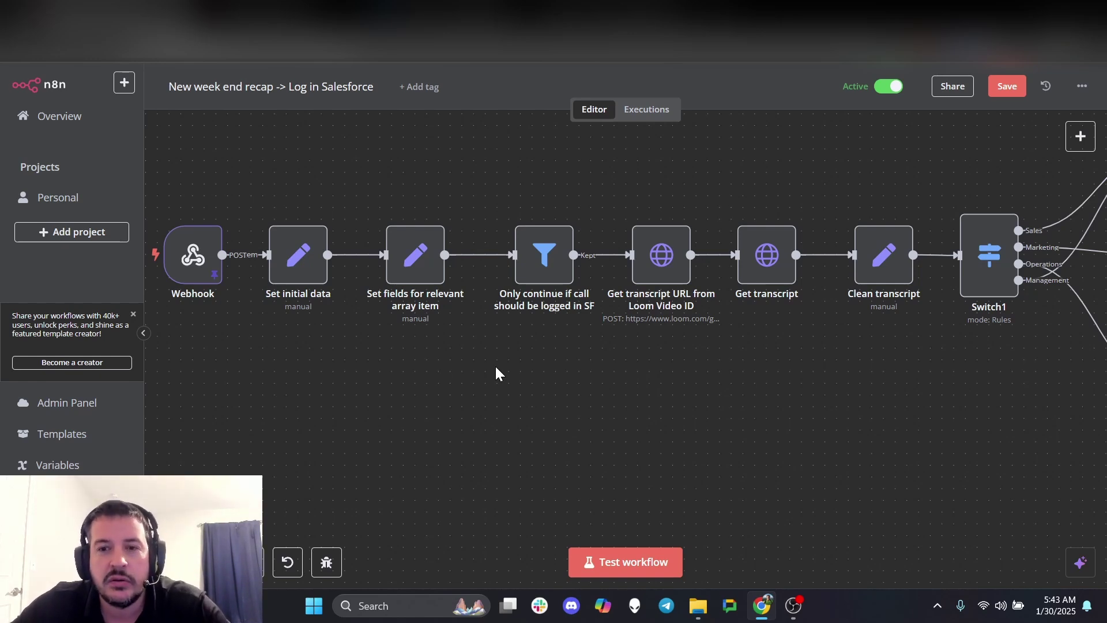
drag(741, 389, 603, 386)
drag(680, 375, 613, 368)
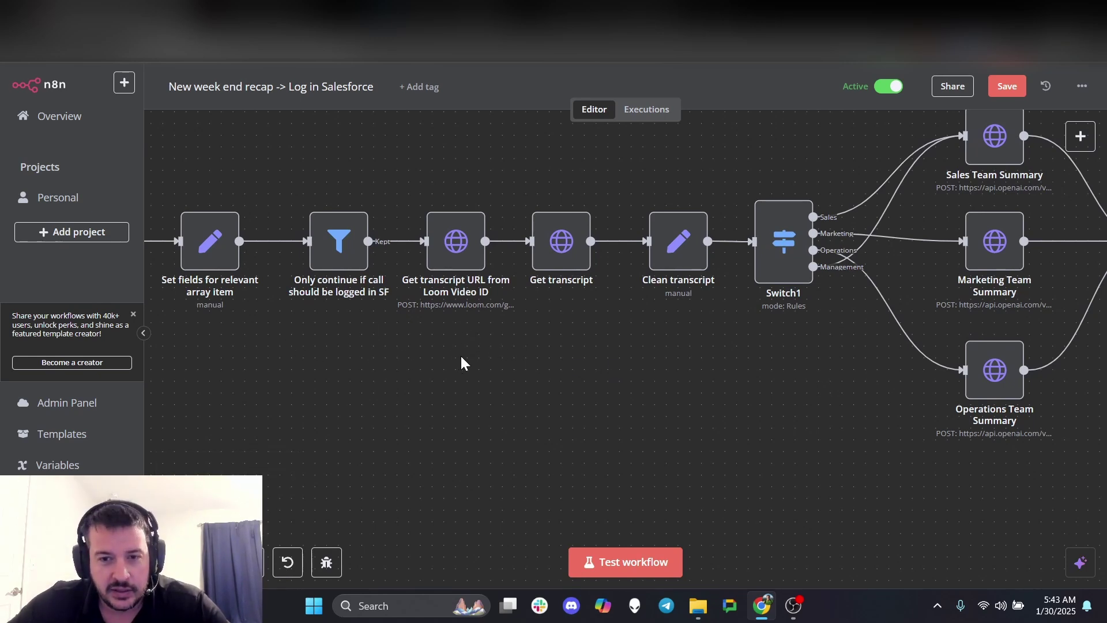
mouse_move(380, 353)
mouse_down()
mouse_move(533, 353)
mouse_move(386, 344)
mouse_move(380, 355)
mouse_up()
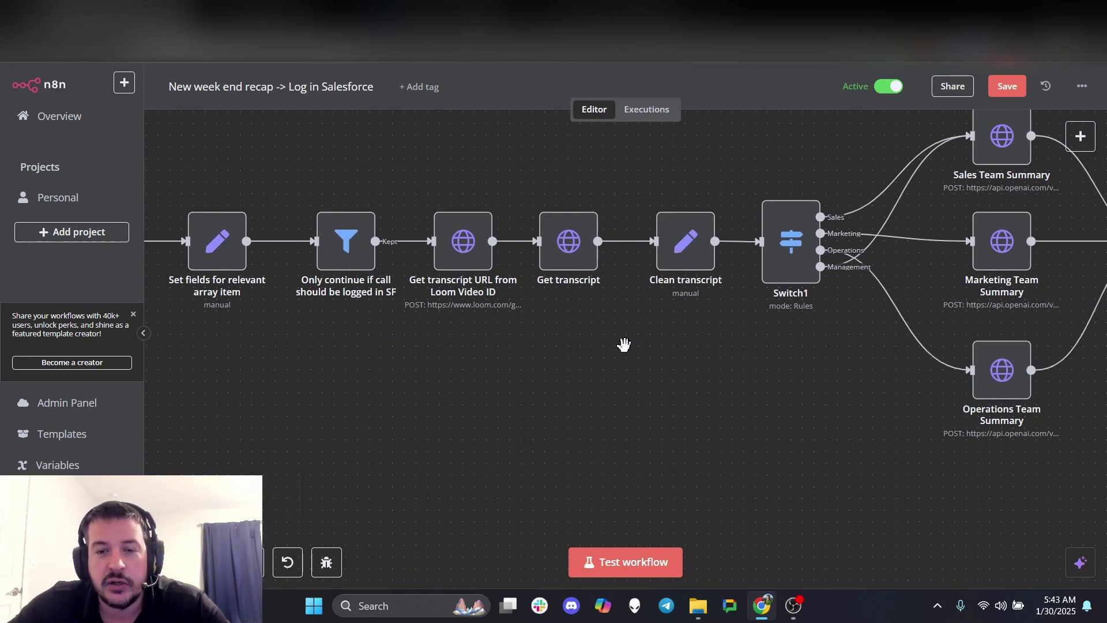
drag(624, 345, 555, 359)
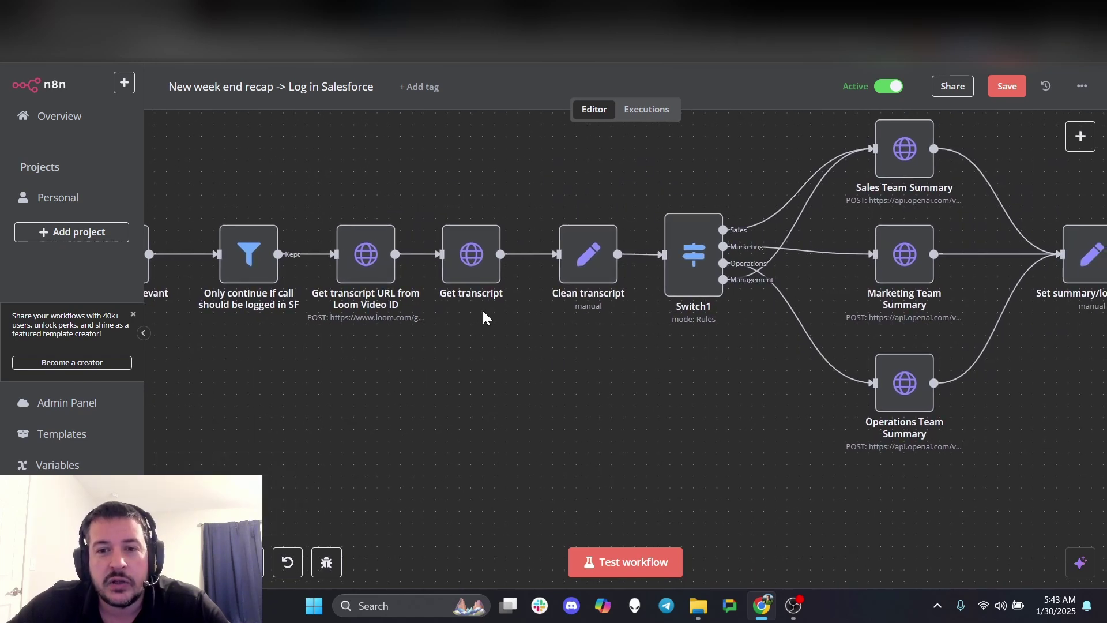
drag(618, 348, 510, 354)
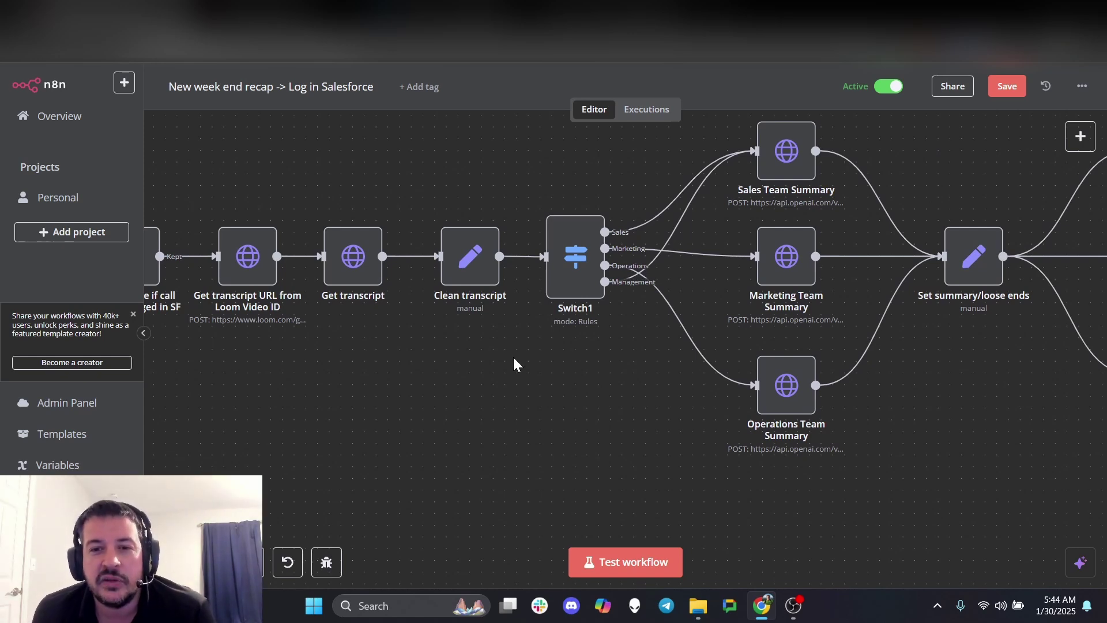
Inspect the parameters of the Clean transcript node and the Get transcript request node, returning to the canvas after each.
click(470, 267)
double_click(471, 267)
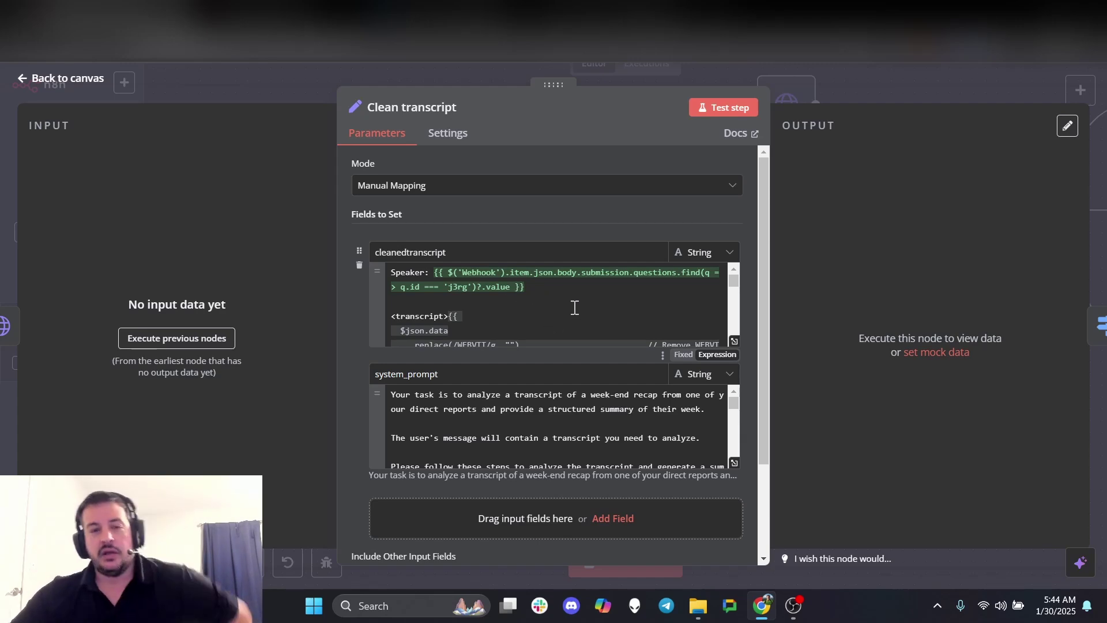
click(28, 88)
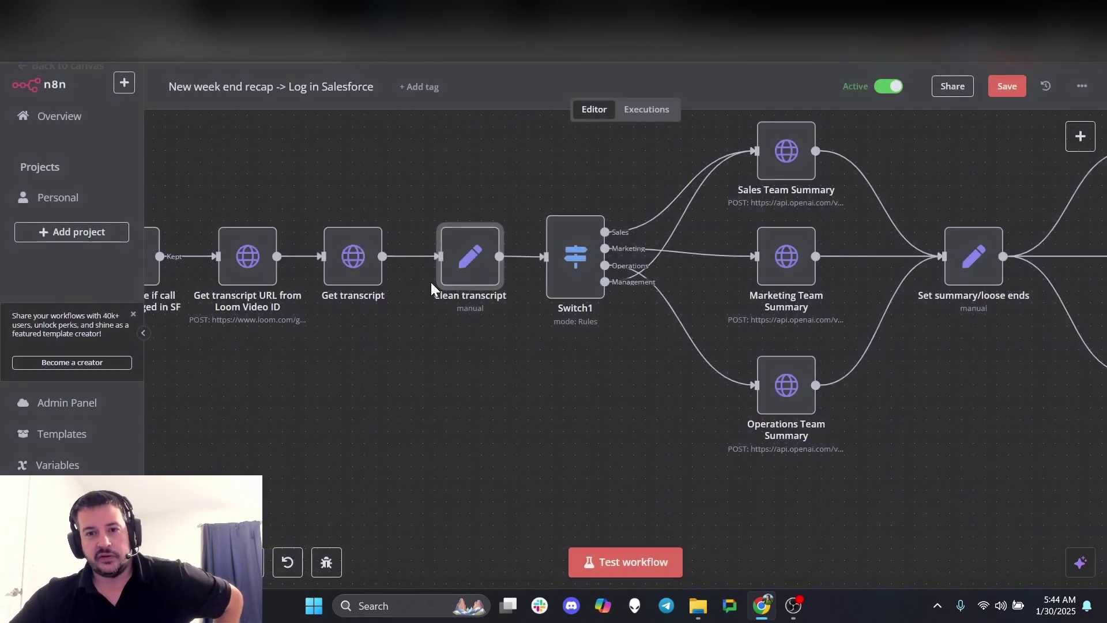
double_click(362, 266)
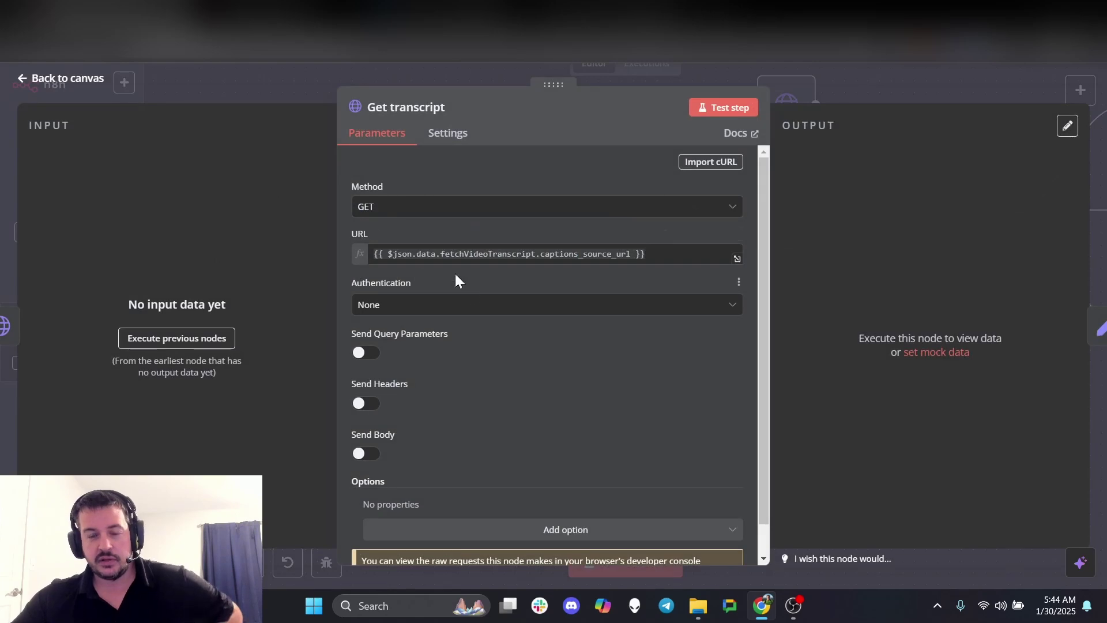
click(77, 89)
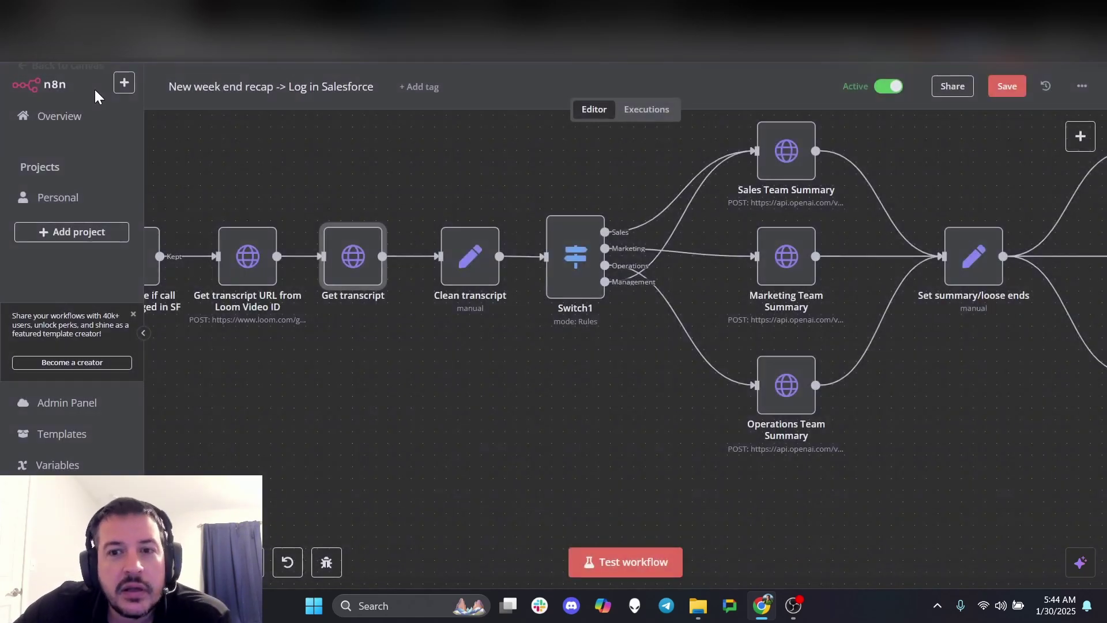
Review the cleanedtranscript expression and the system_prompt instructions in the Clean transcript node, and return to the canvas.
double_click(462, 268)
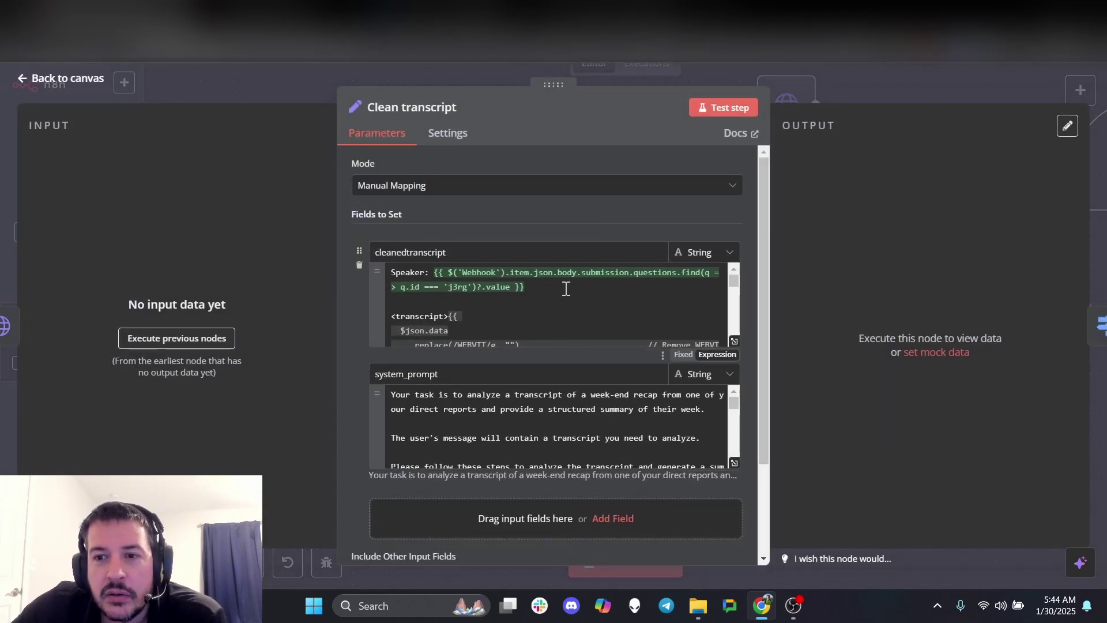
scroll(565, 288, down, 3)
scroll(536, 302, up, 3)
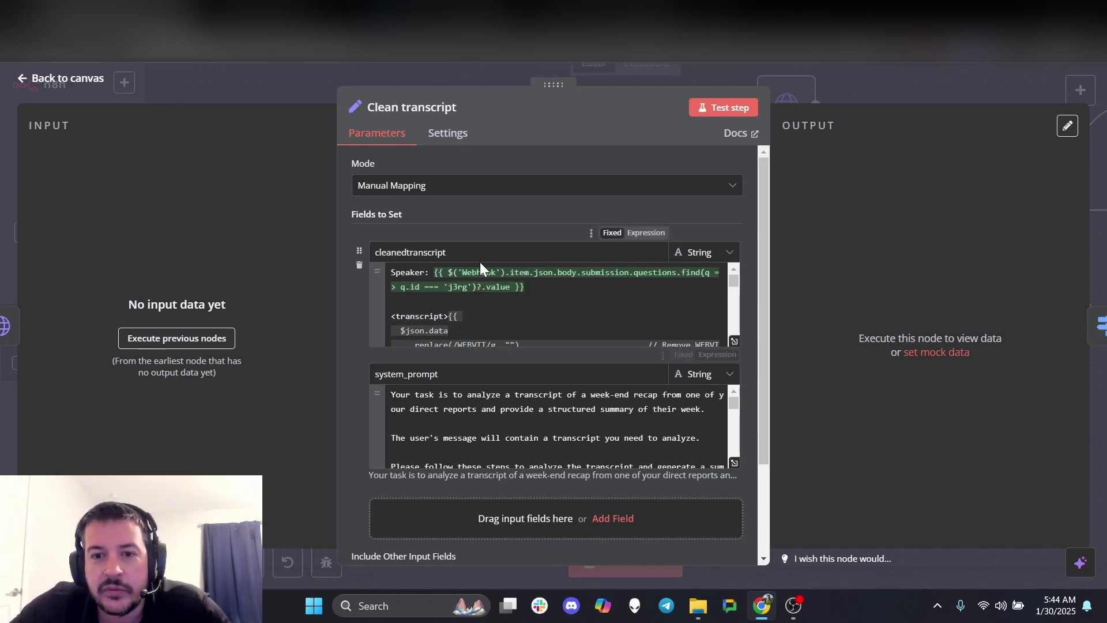
scroll(553, 421, down, 3)
scroll(553, 420, up, 3)
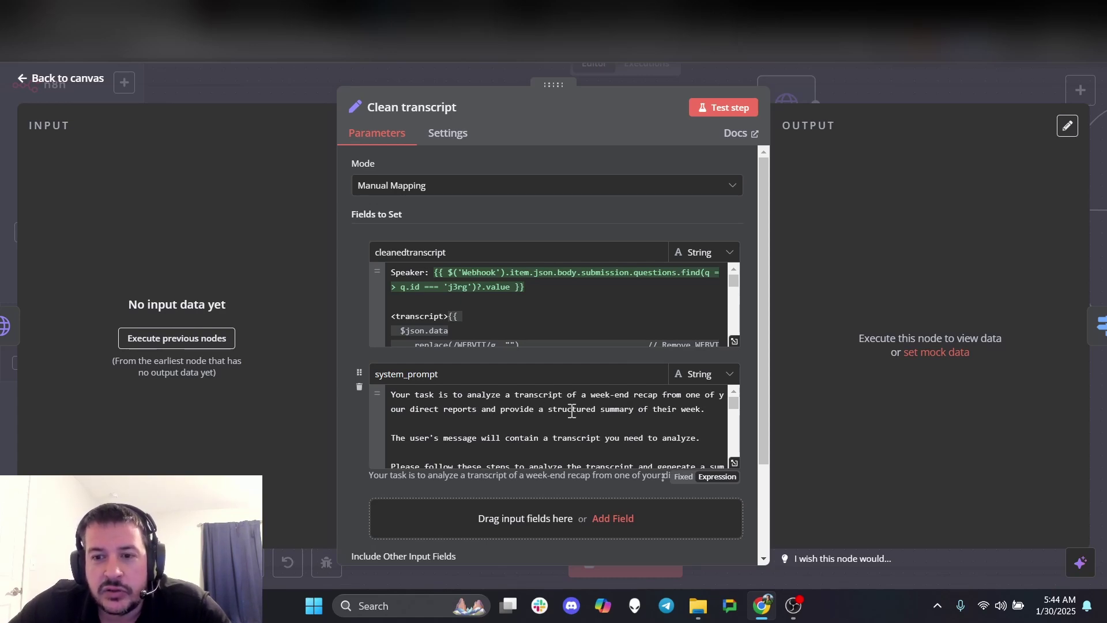
scroll(732, 404, down, 1)
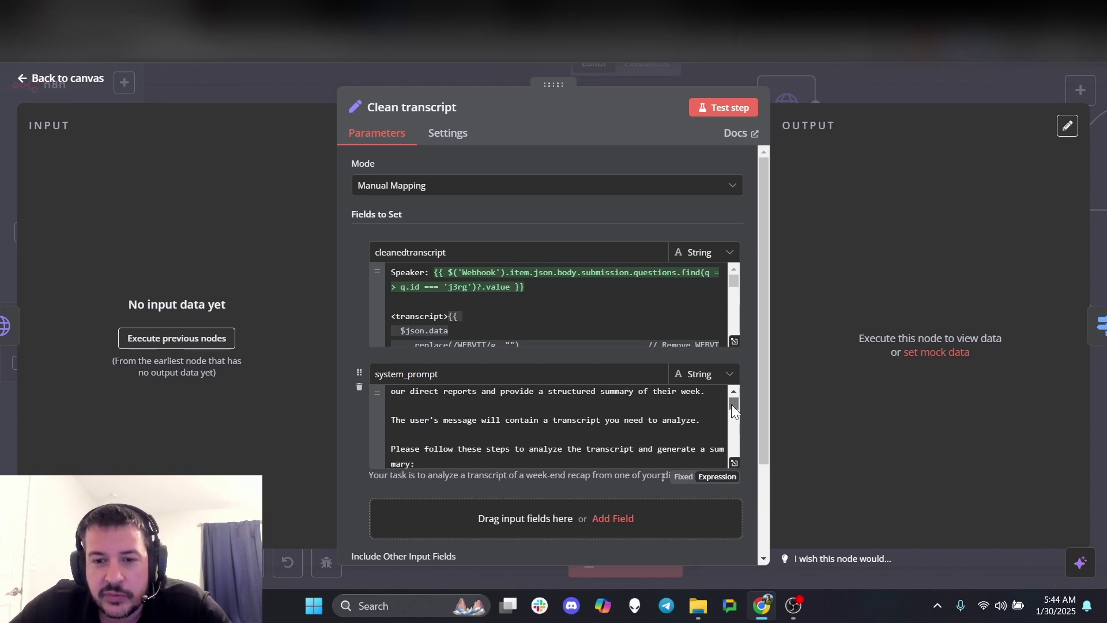
drag(729, 404, 728, 411)
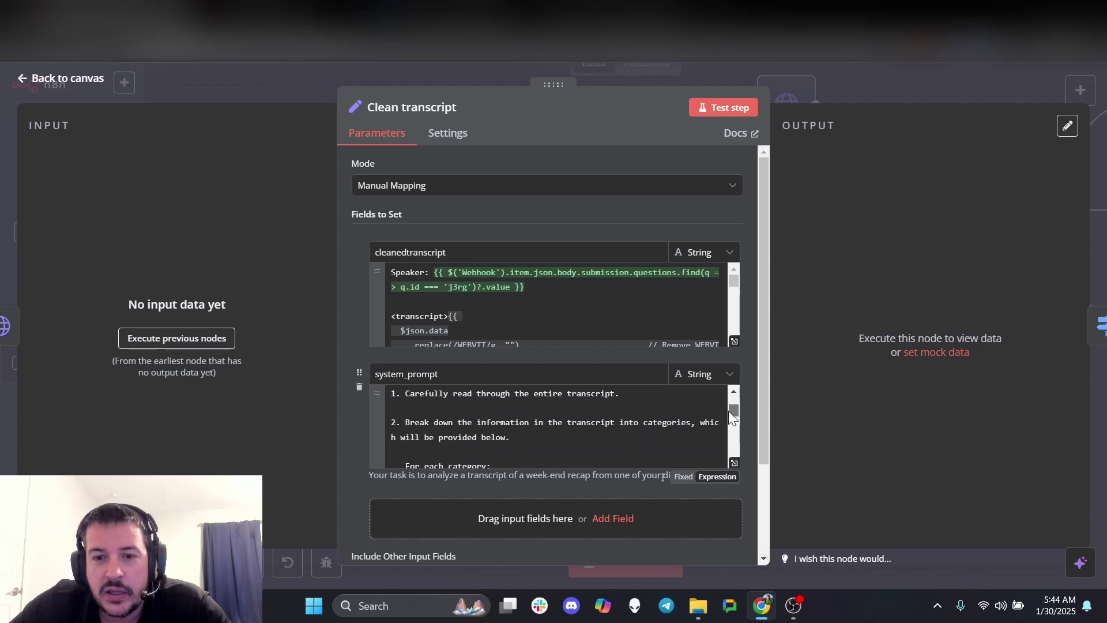
click(67, 84)
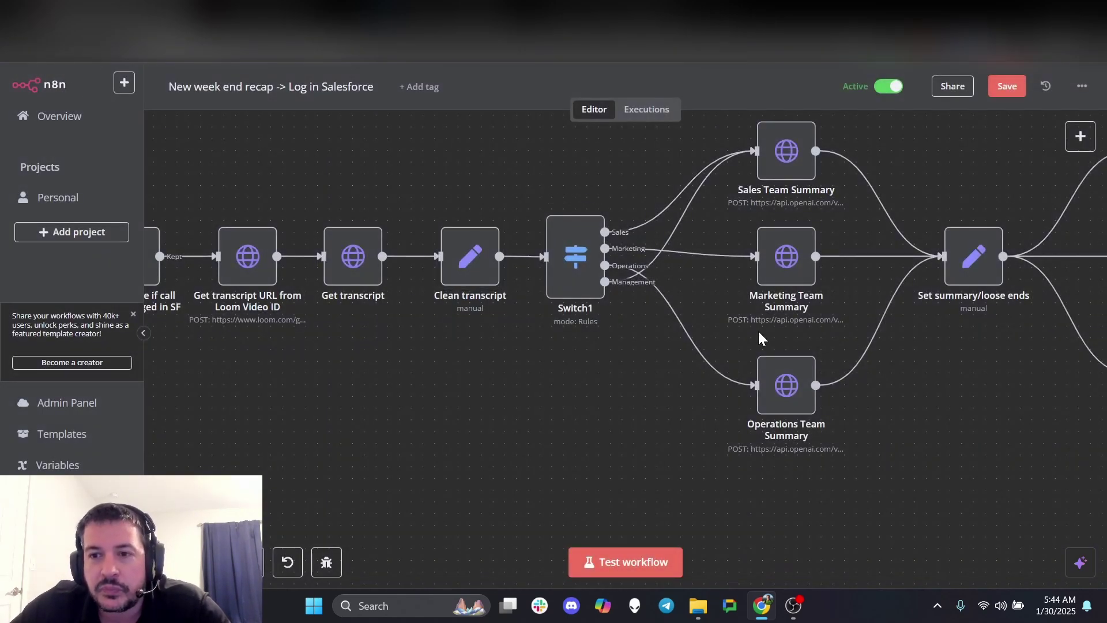
Examine the team summary nodes, Set summary/loose ends, and the branches for call logging, supervisor notification and the Monday loose-ends email.
drag(977, 392, 697, 410)
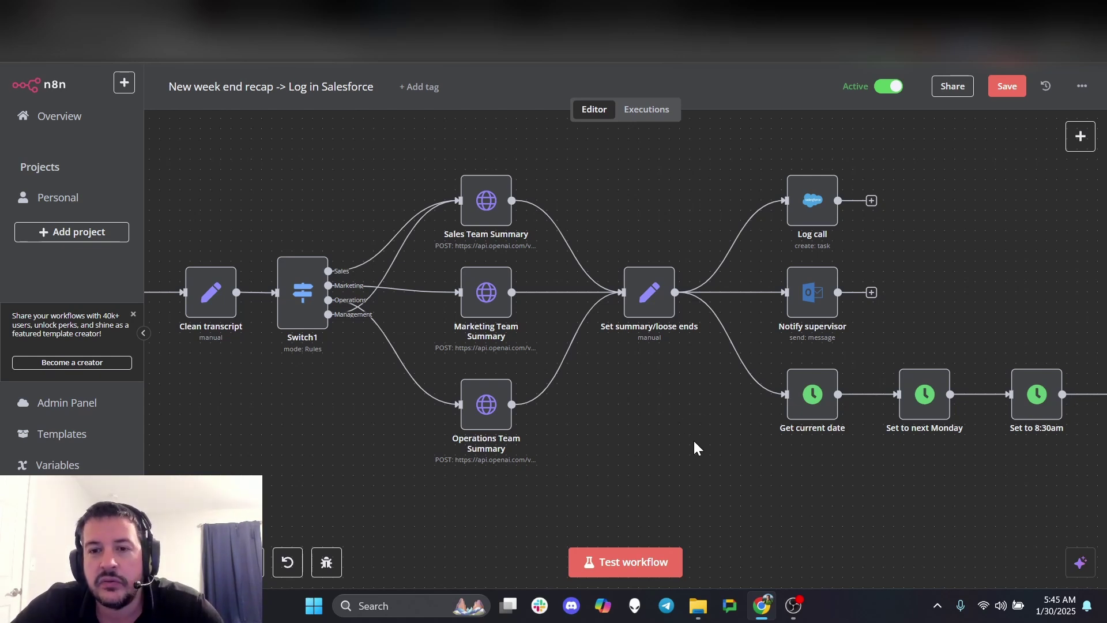
drag(695, 438, 512, 415)
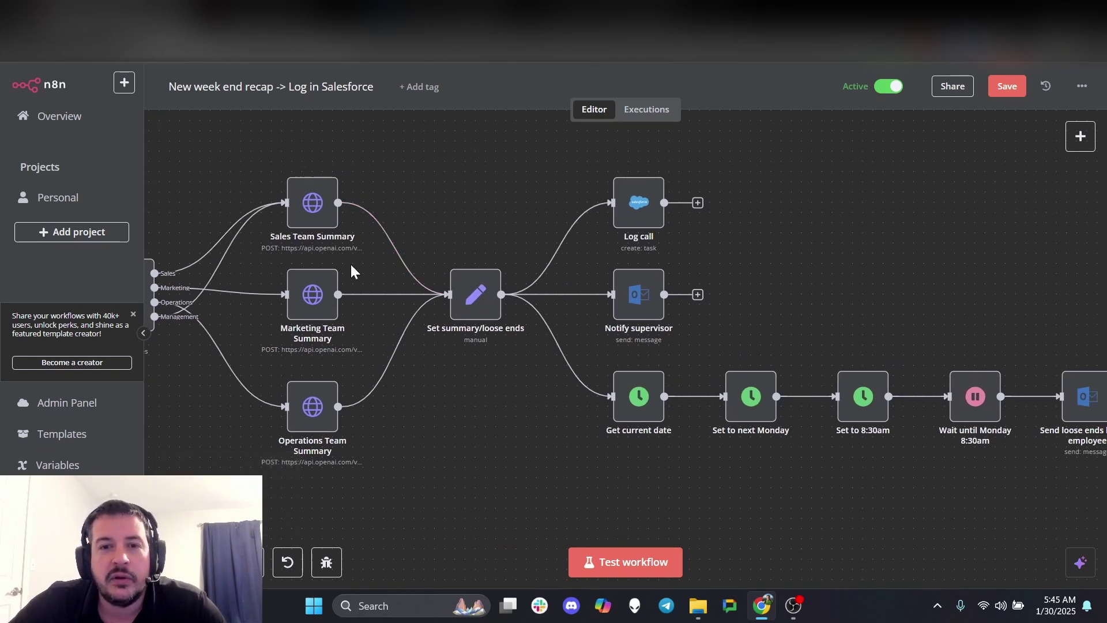
mouse_move(335, 202)
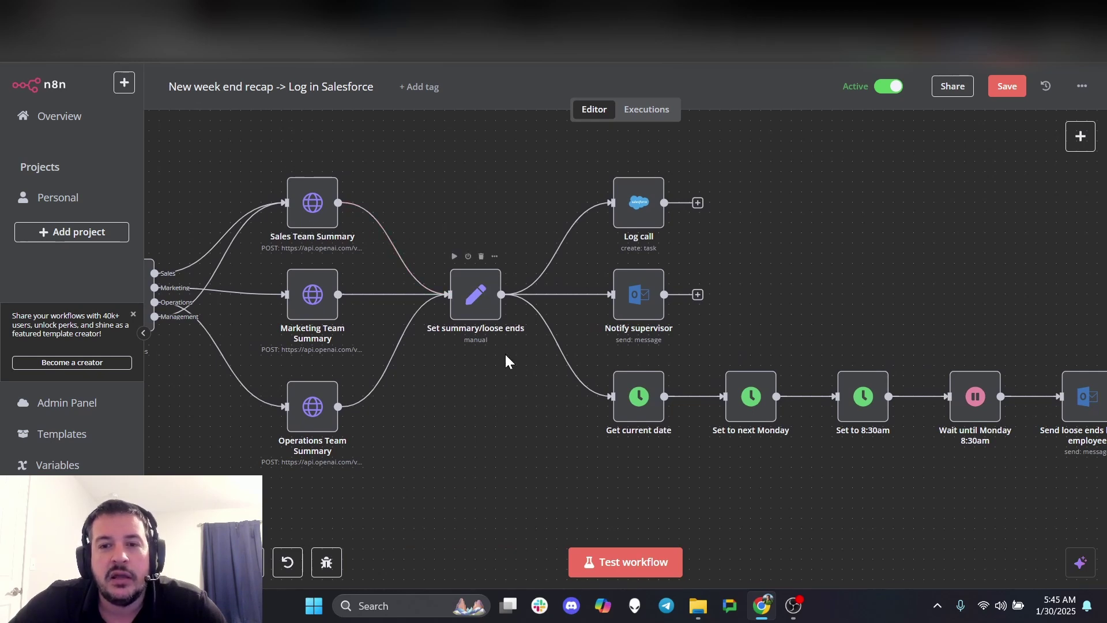
drag(514, 373, 486, 371)
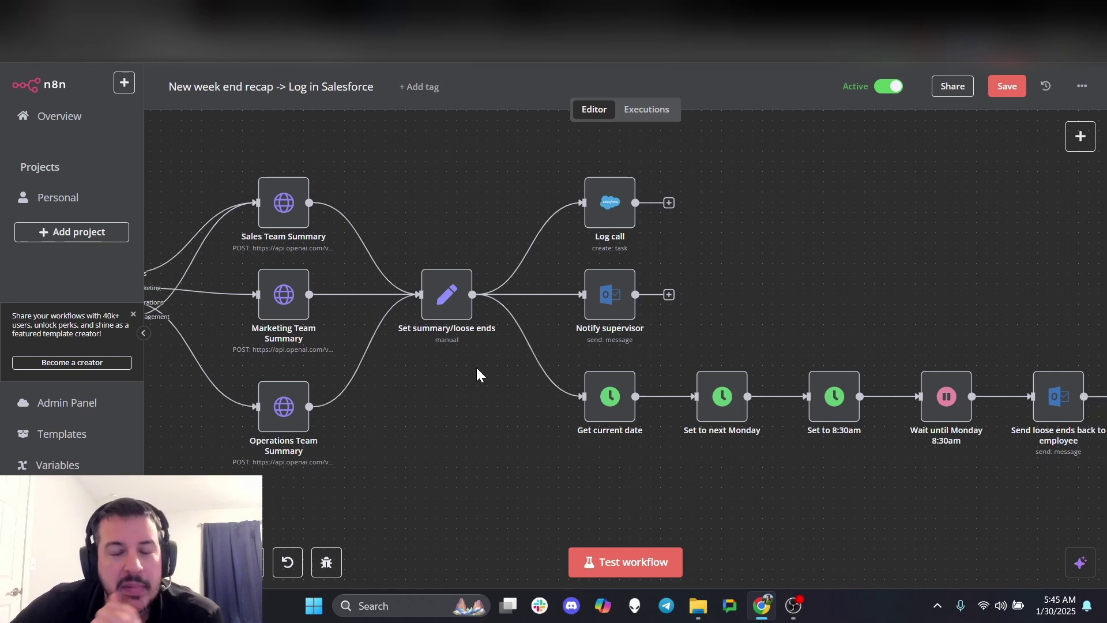
mouse_move(442, 344)
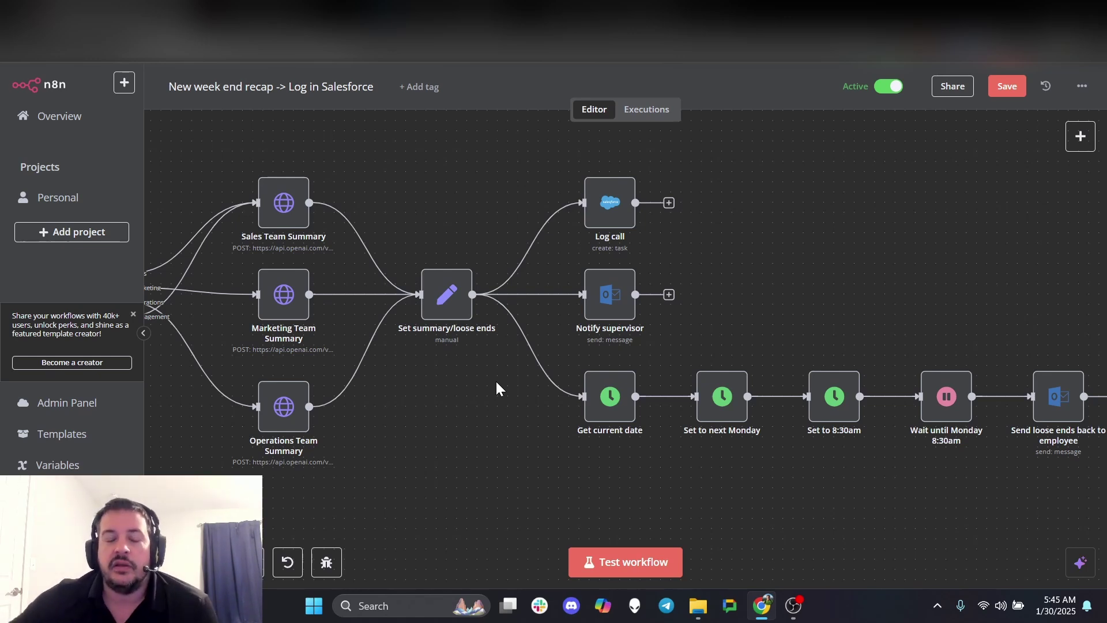
drag(806, 306, 650, 298)
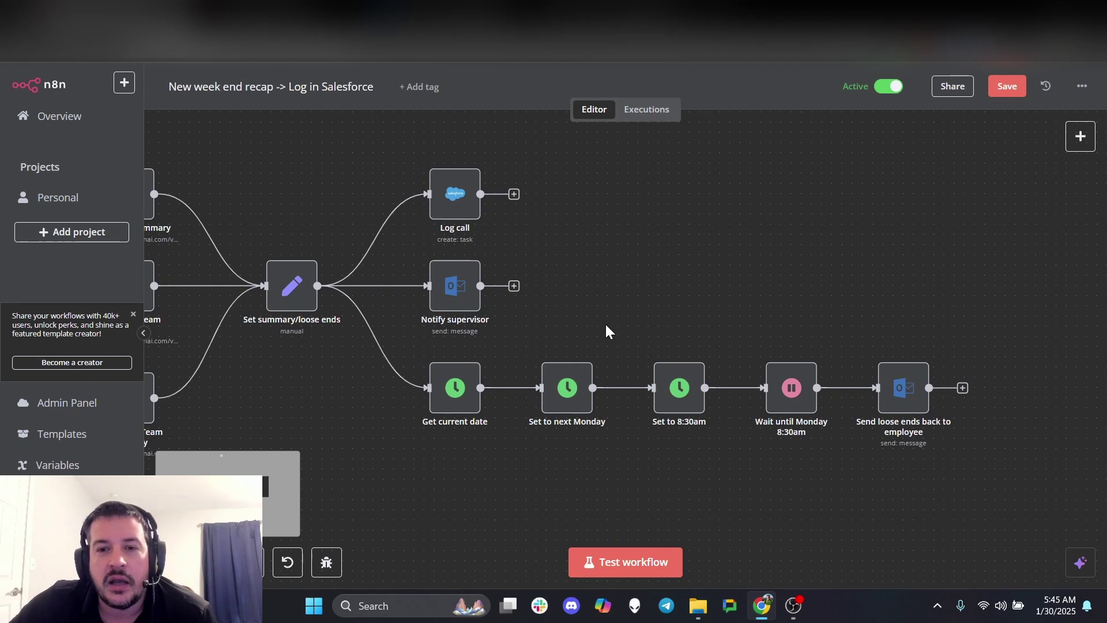
mouse_move(463, 313)
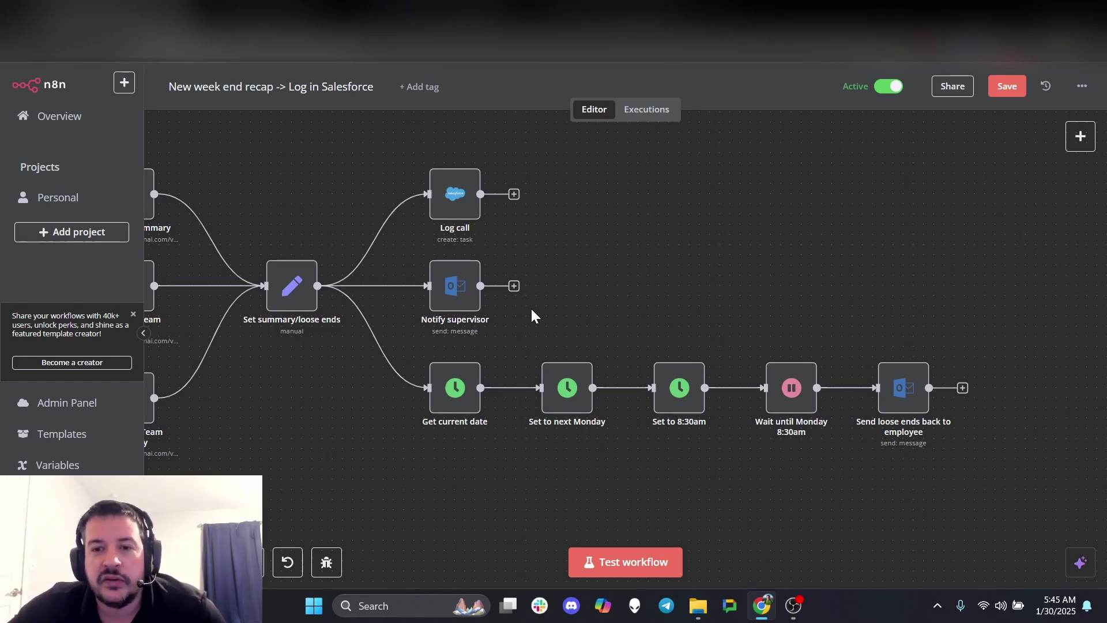
drag(625, 309, 610, 299)
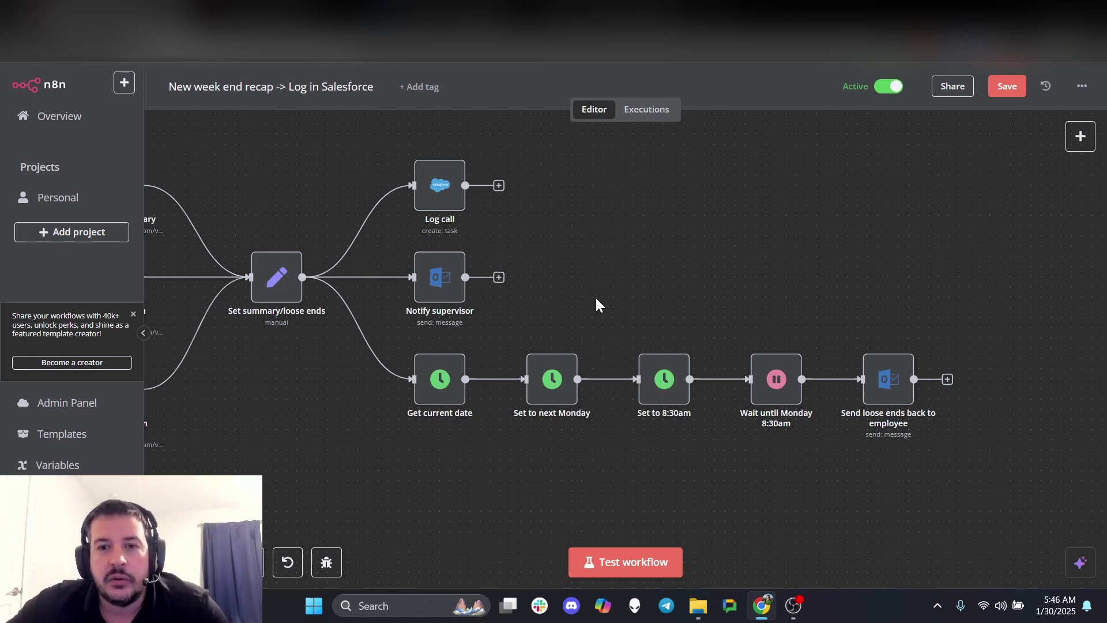
mouse_move(482, 241)
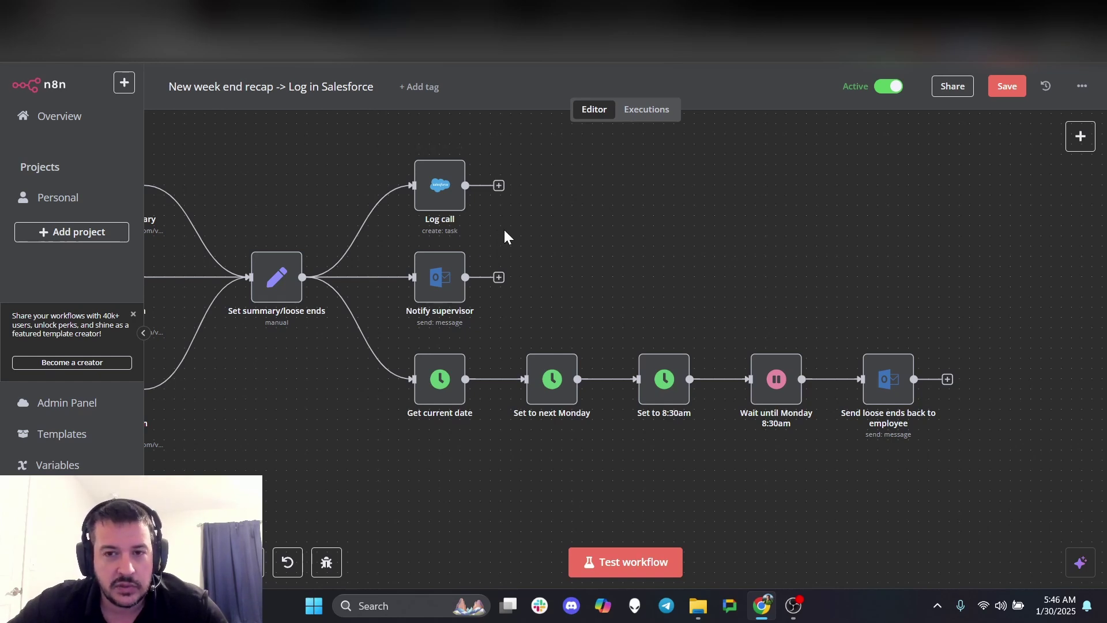
drag(564, 242, 616, 250)
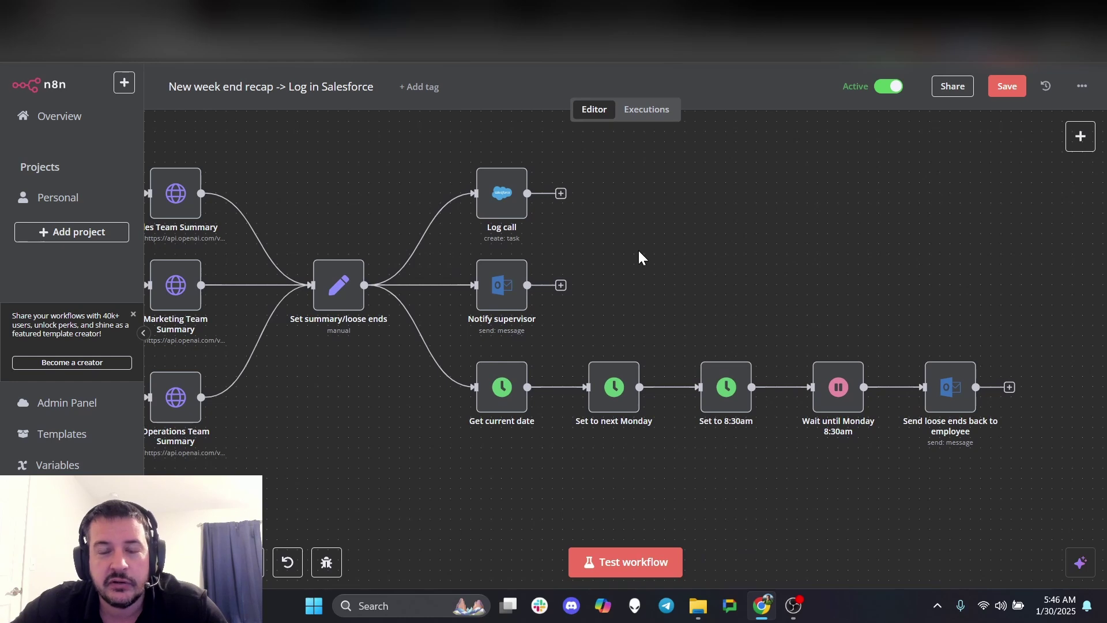
Switch to Salesforce to view the Loose Ends and Key Goals Hit comments on the task, and return to the n8n workflow.
click(466, 14)
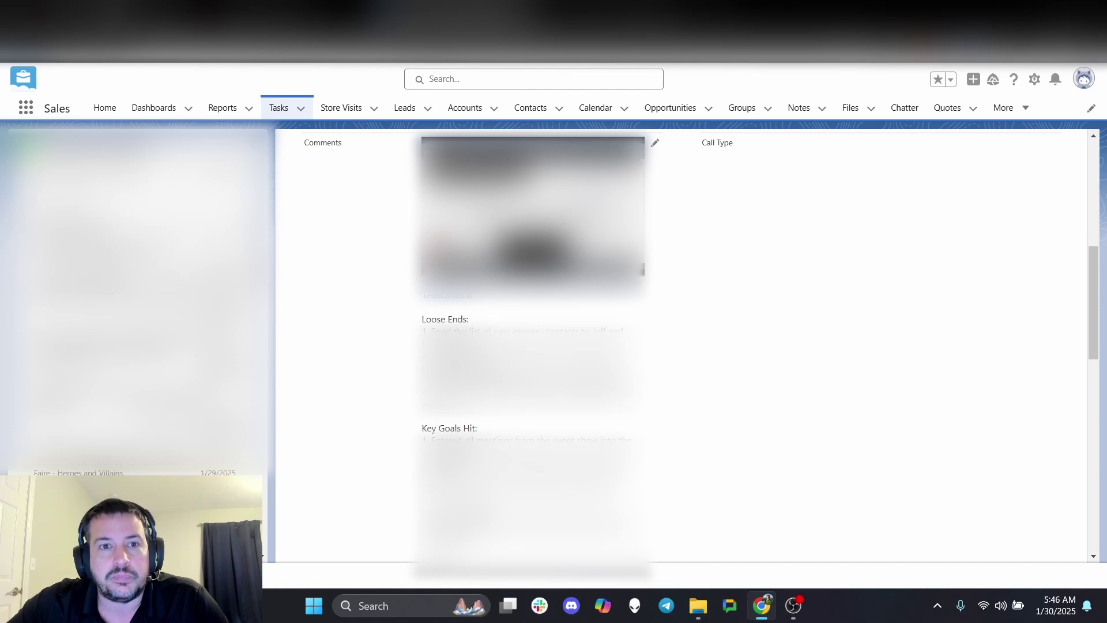
click(115, 11)
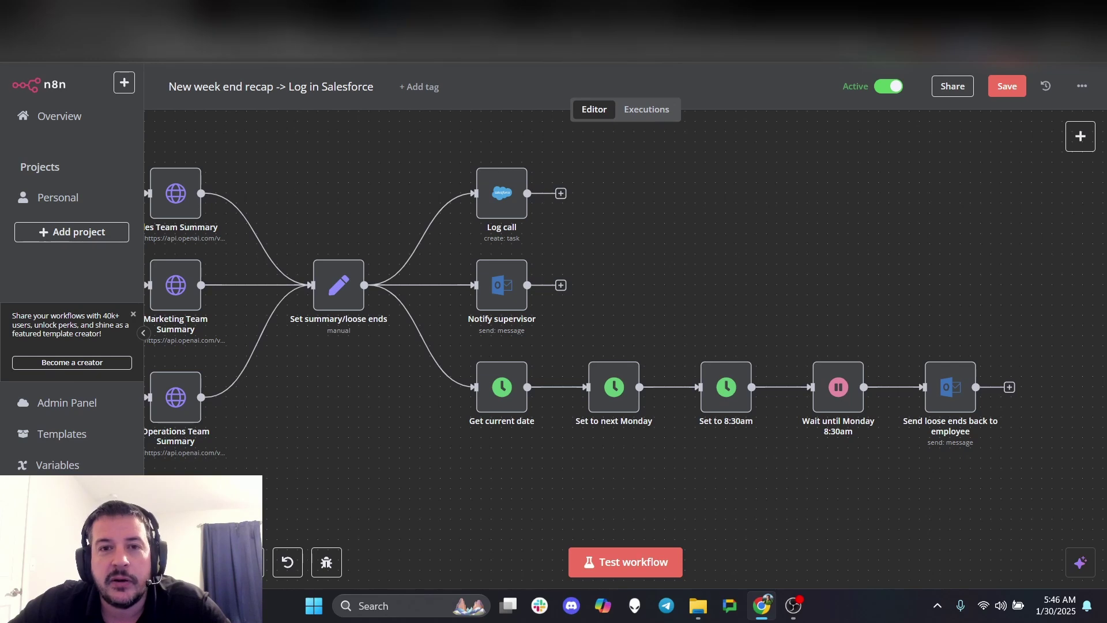
Open the Week End Recap workflow and examine its nodes from Schedule Trigger through the two summary branches.
click(297, 14)
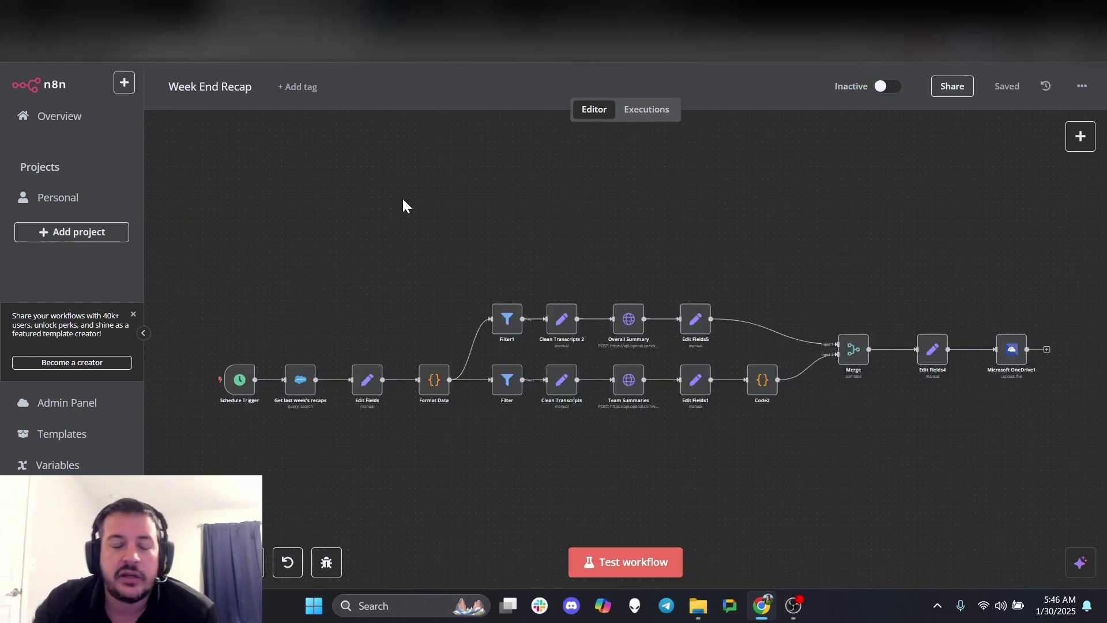
drag(379, 300, 398, 227)
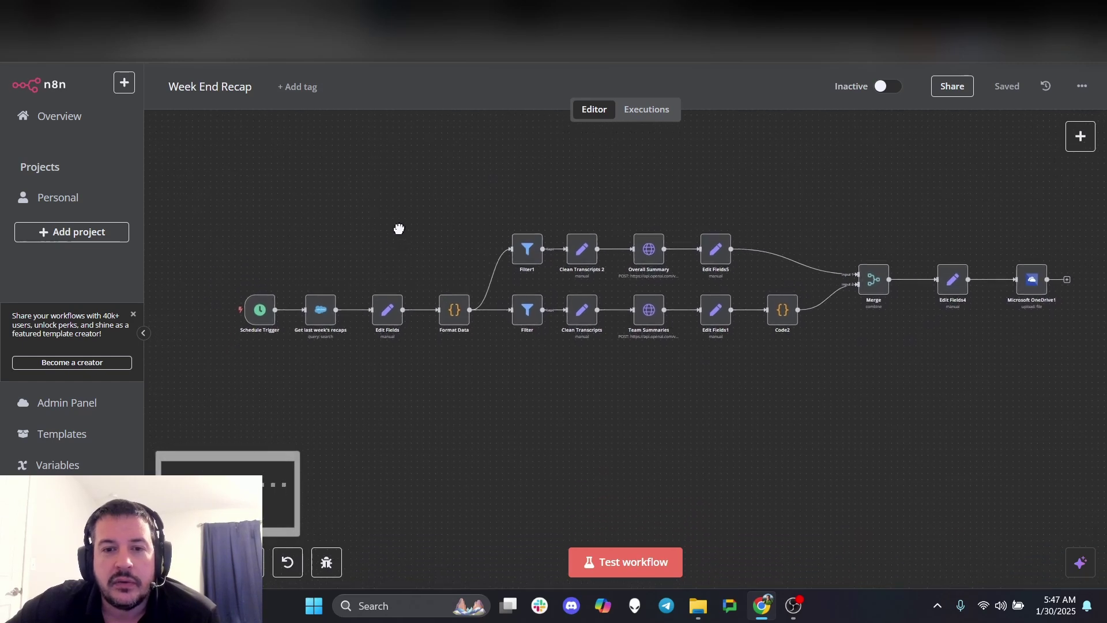
scroll(433, 373, up, 2)
scroll(483, 399, up, 4)
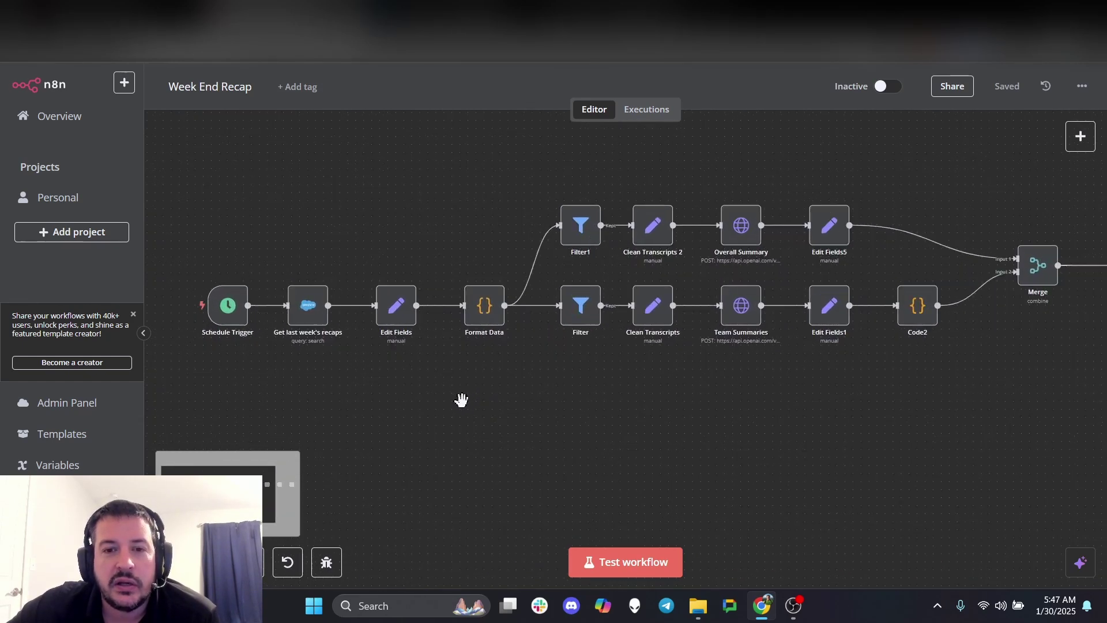
drag(453, 406, 456, 409)
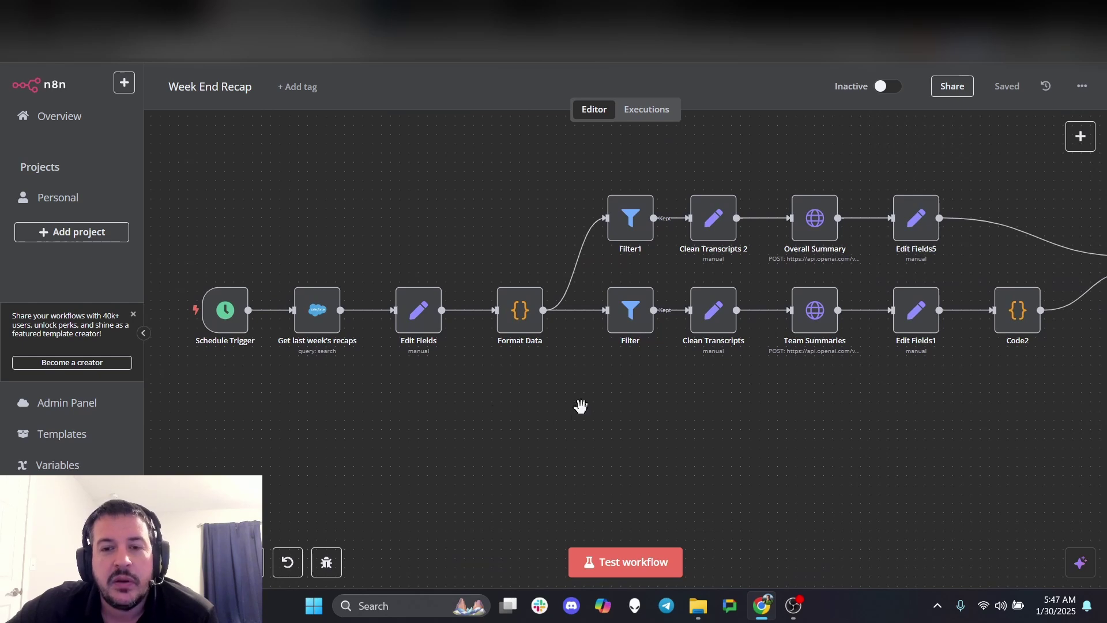
Examine the nodes from Get last week's recaps to Format Data, and the filter, clean-transcript, Overall Summary and Team Summaries nodes in both branches.
scroll(594, 407, right, 1)
scroll(291, 369, up, 1)
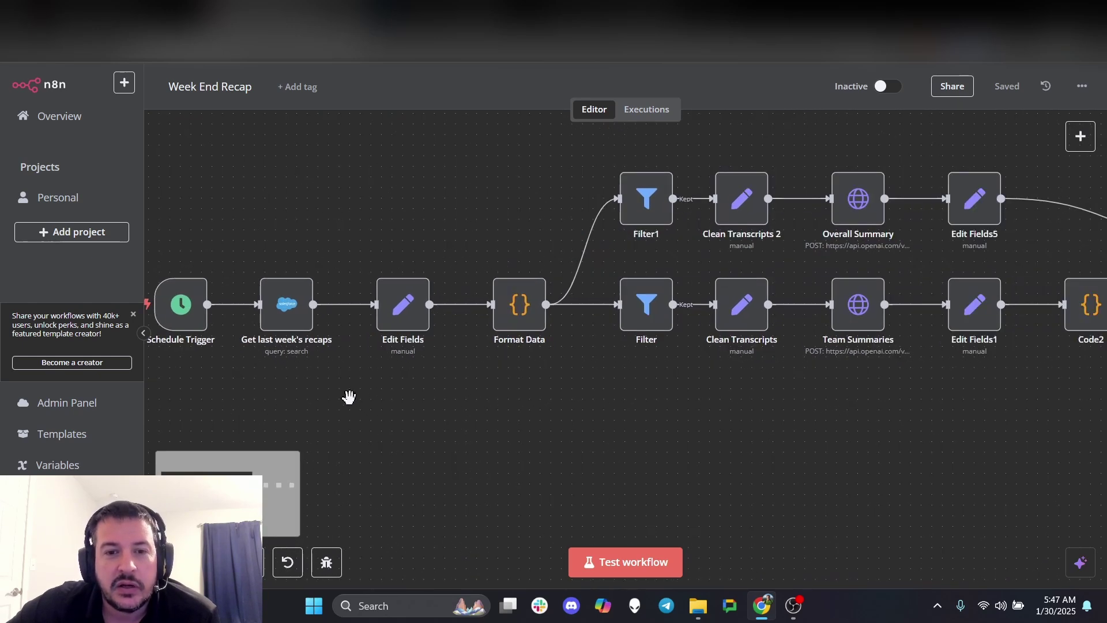
mouse_move(314, 362)
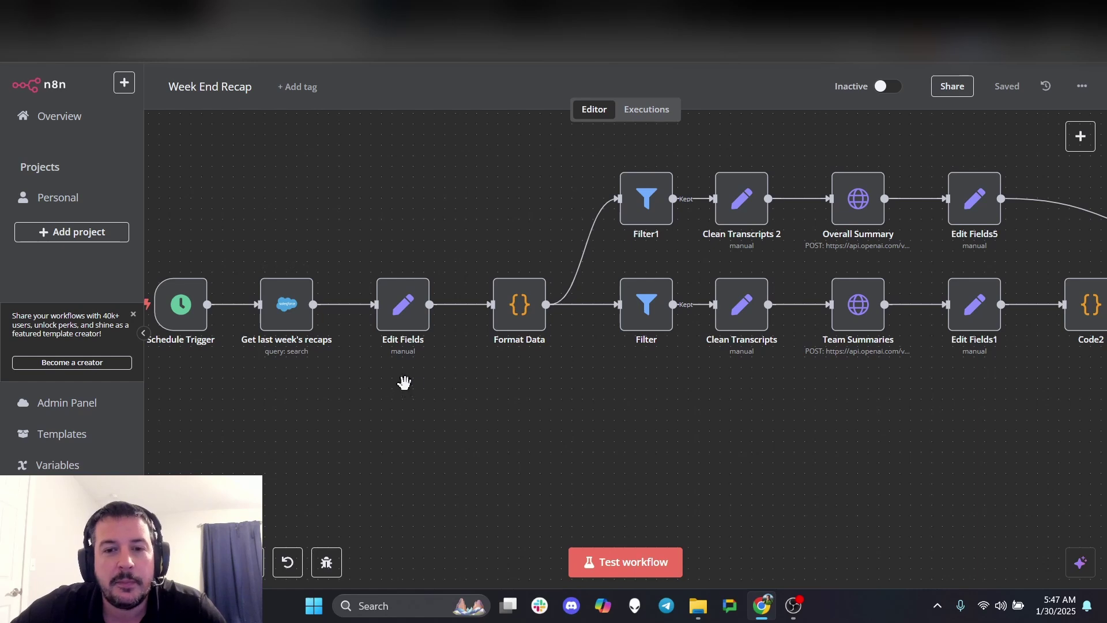
scroll(427, 393, right, 5)
scroll(464, 396, right, 2)
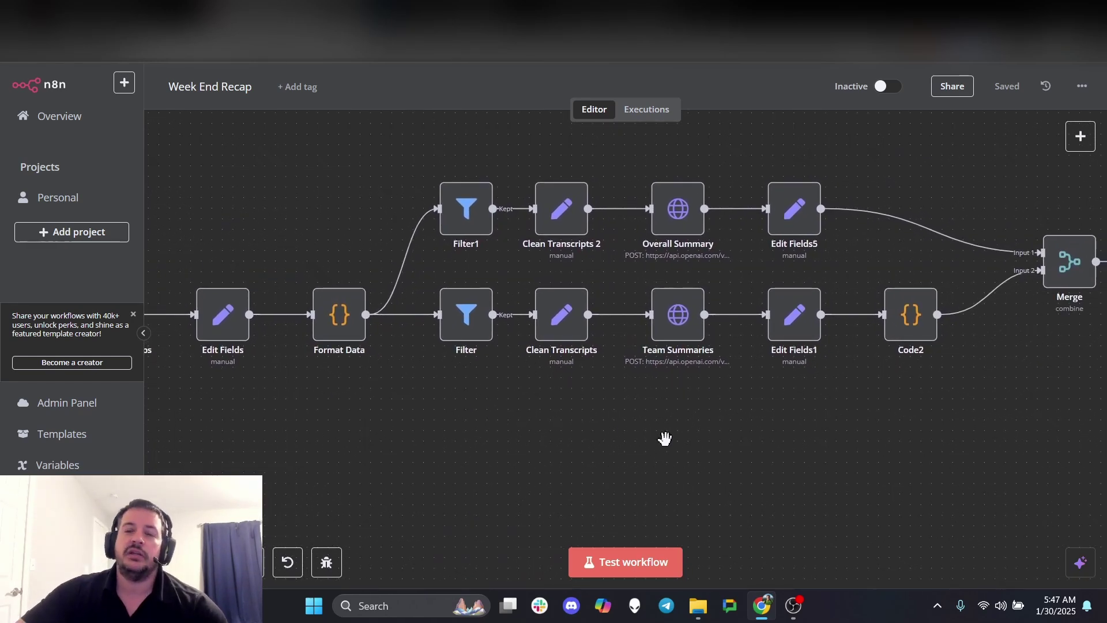
scroll(663, 438, up, 2)
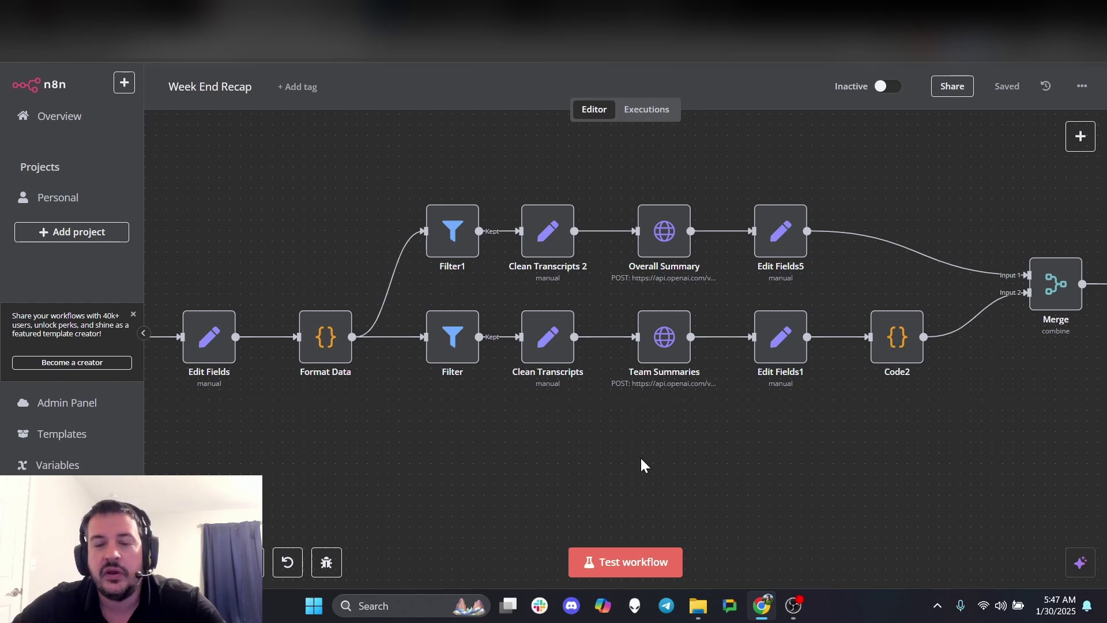
scroll(641, 464, up, 2)
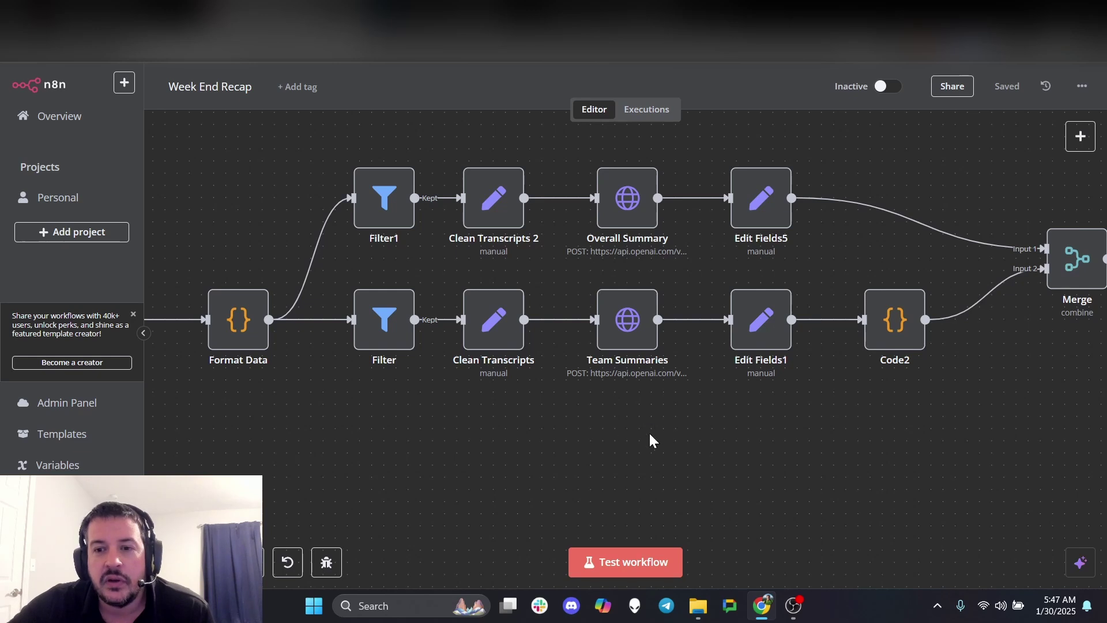
mouse_move(671, 325)
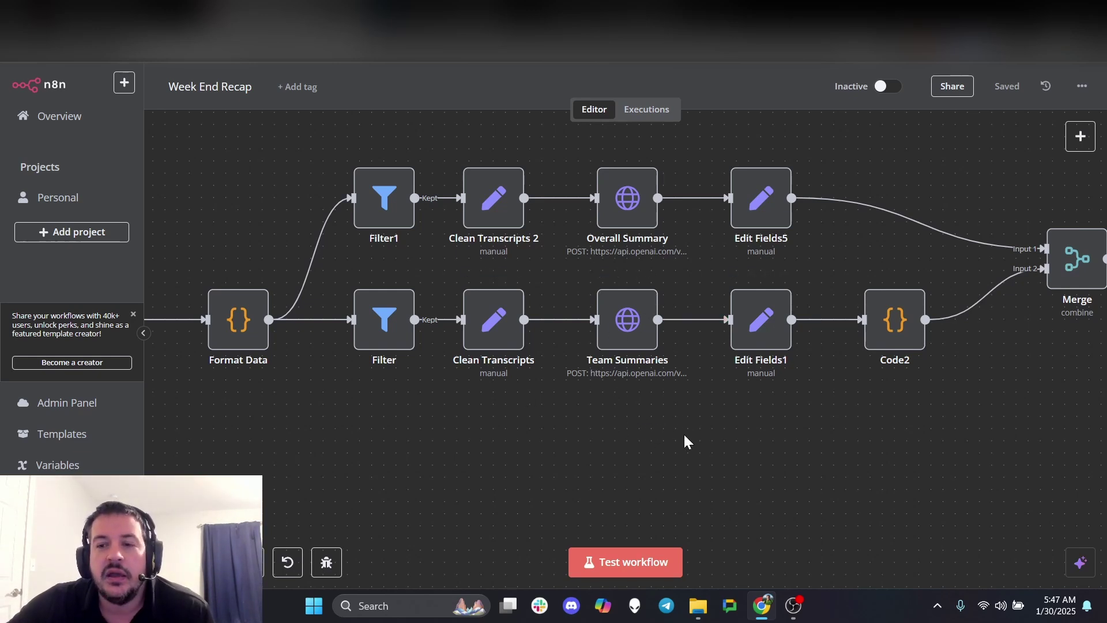
scroll(684, 441, right, 1)
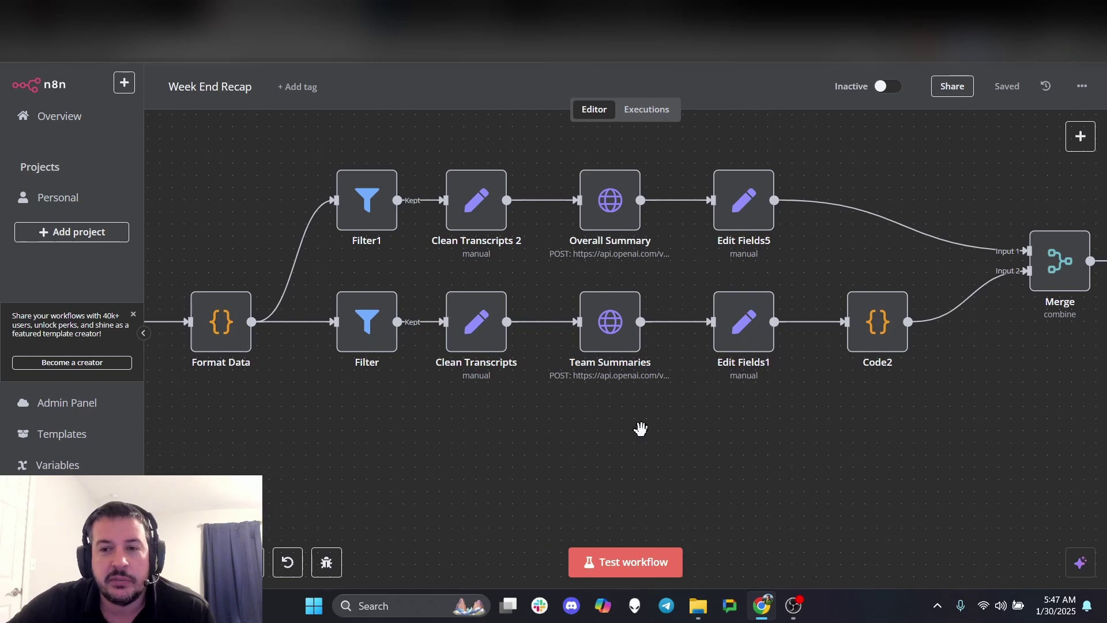
drag(640, 429, 641, 438)
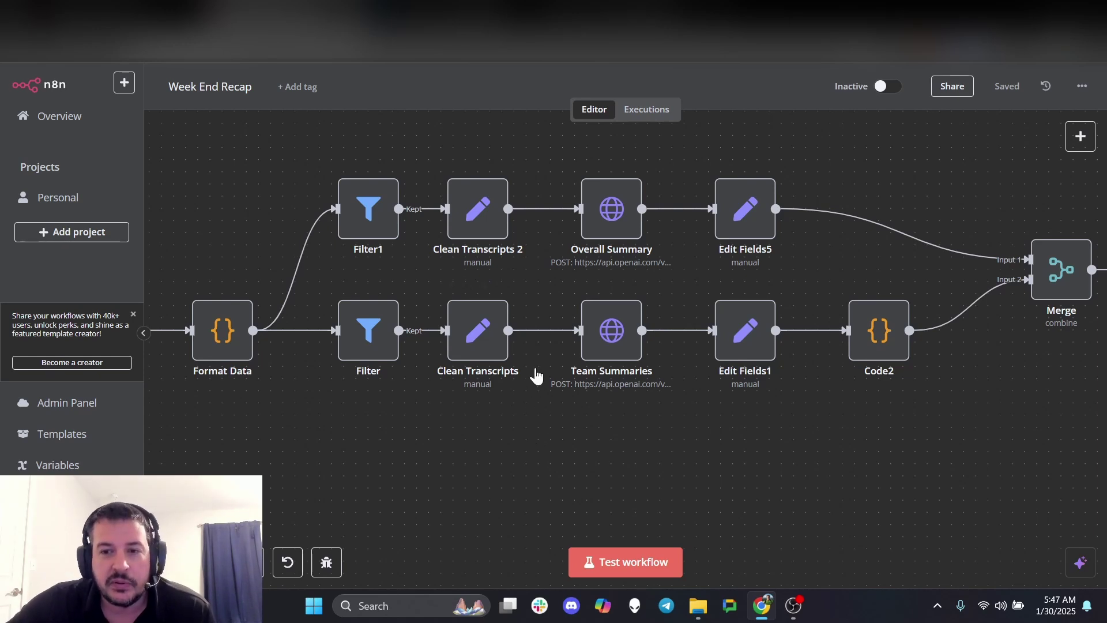
mouse_move(640, 342)
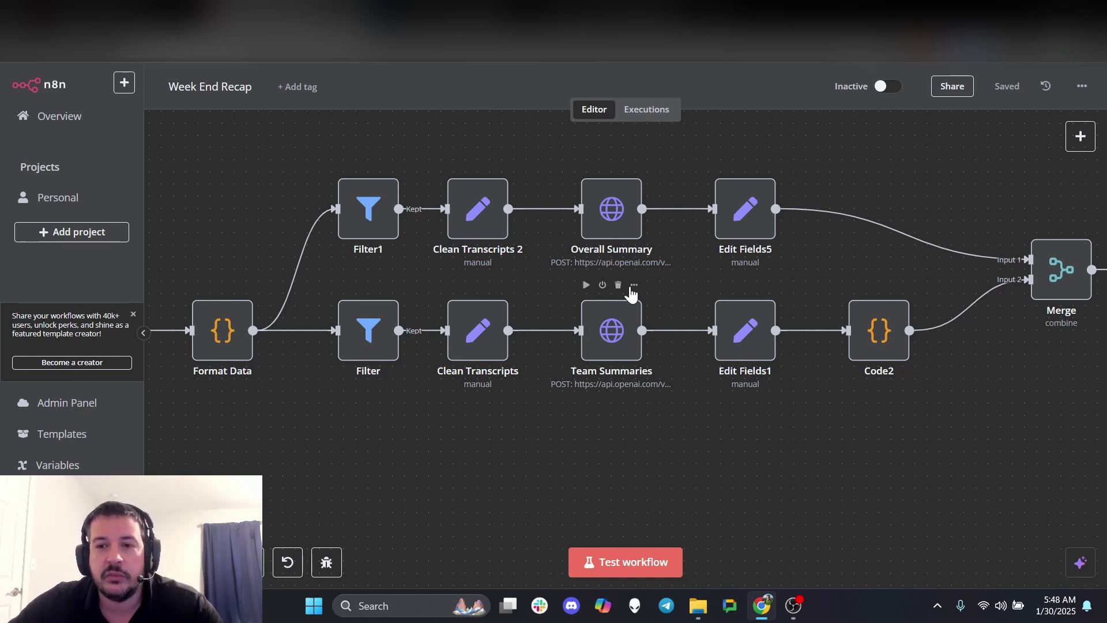
mouse_move(680, 247)
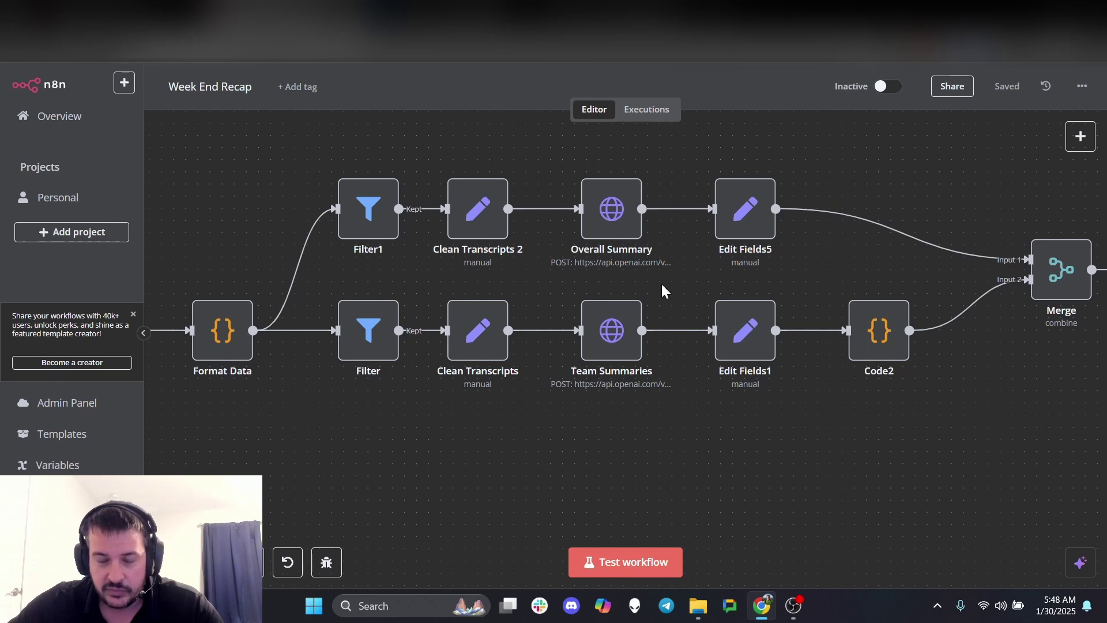
Examine the final Merge, Edit Fields4 and Microsoft OneDrive1 nodes, and switch to the 1-28-2025 - Week End Summary.pdf document.
drag(866, 265, 763, 253)
scroll(797, 254, right, 5)
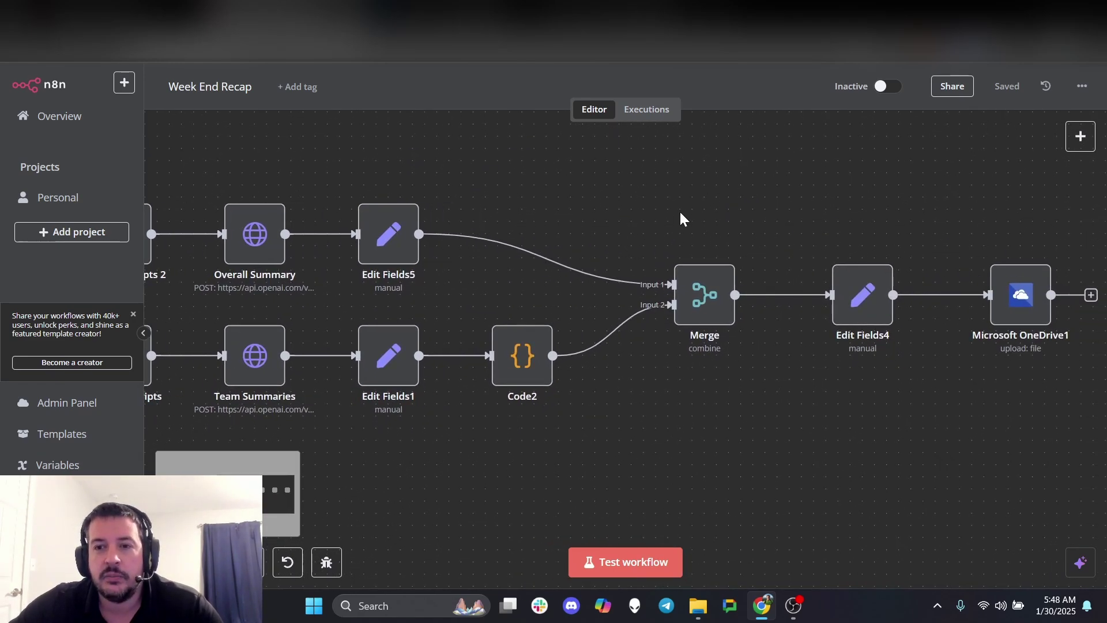
scroll(741, 215, right, 2)
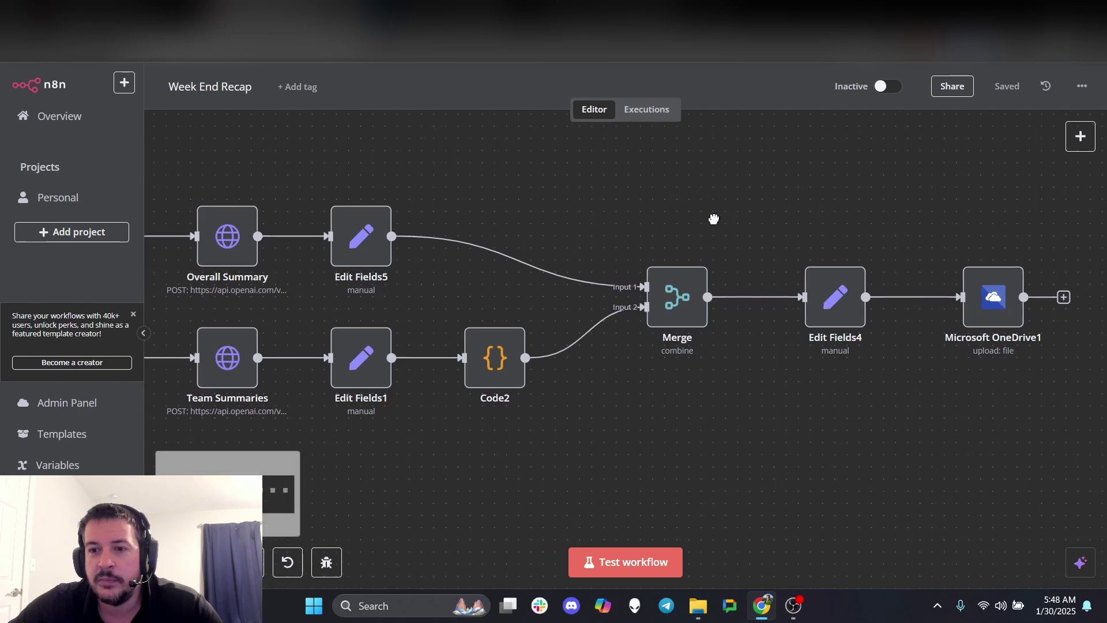
scroll(691, 217, right, 1)
drag(704, 222, 671, 224)
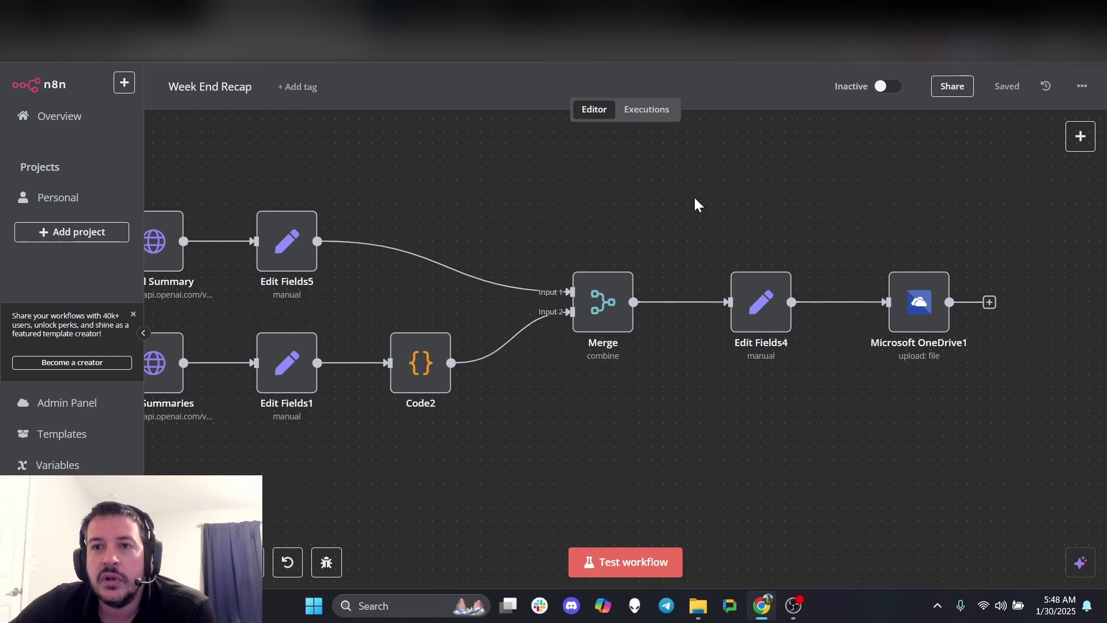
click(652, 13)
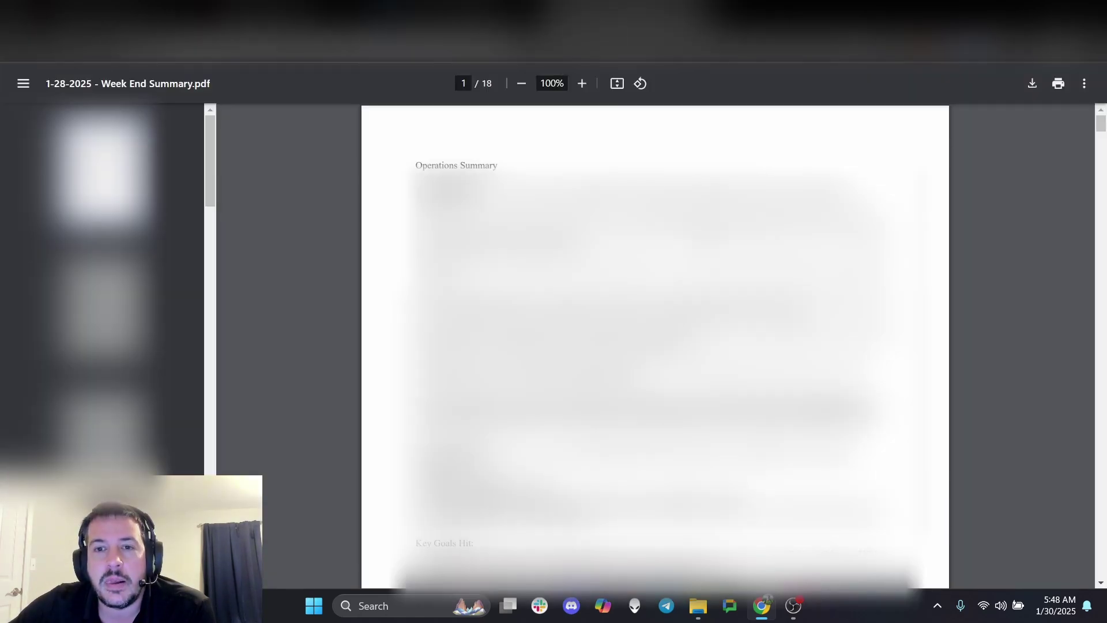